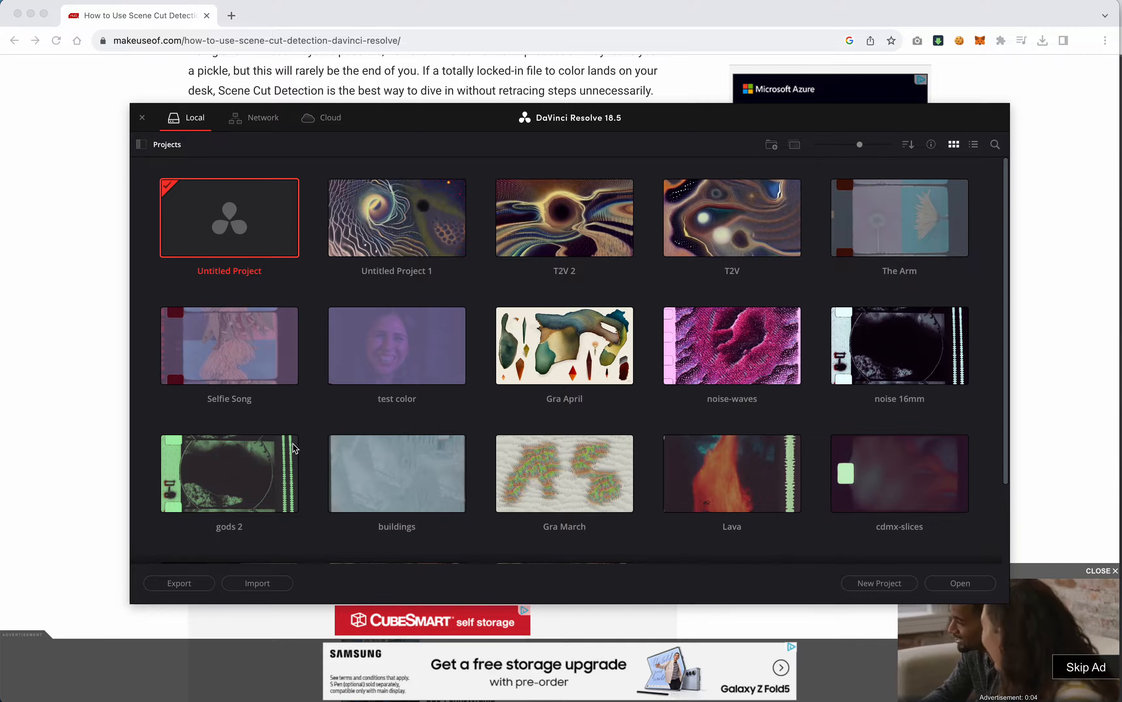
Step: Open the Untitled Project and browse the media storage on the Media page to the home folder's Desktop on Macintosh HD
left_click(961, 584)
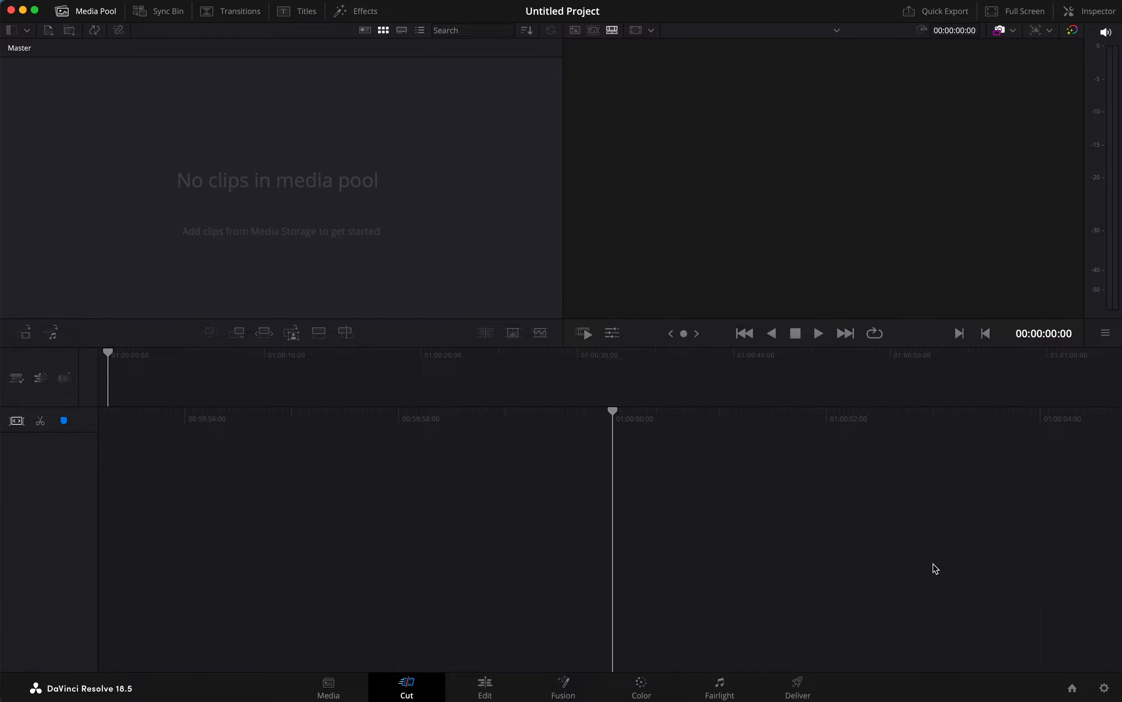
left_click(328, 686)
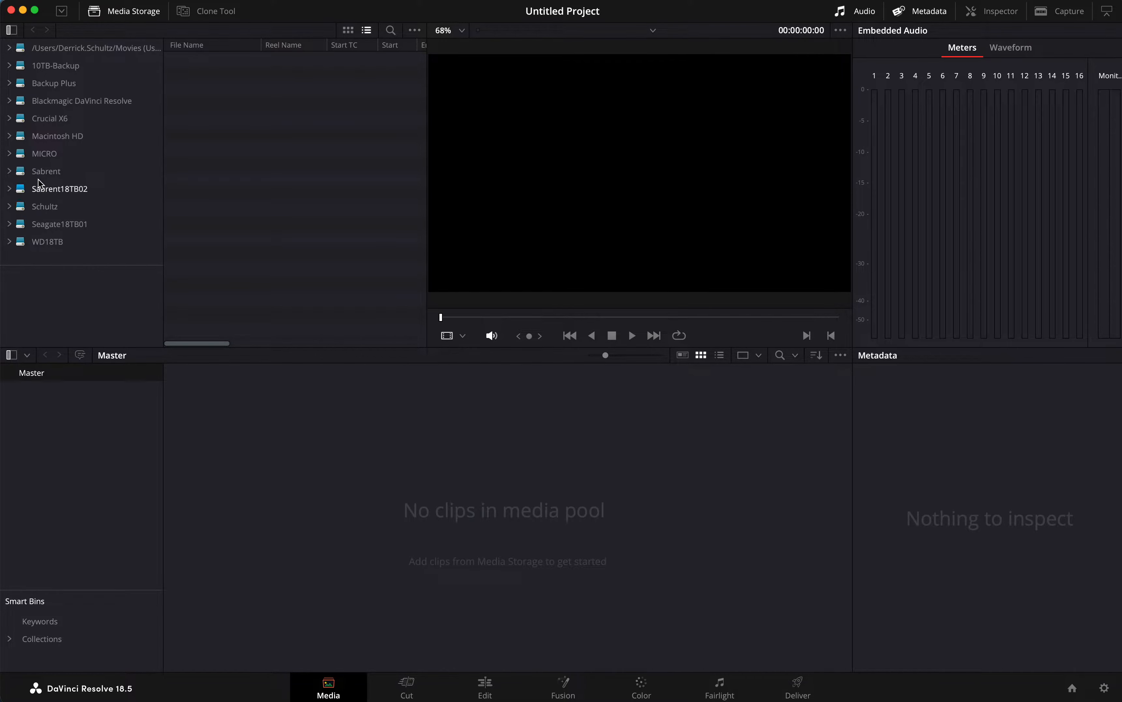
left_click(9, 136)
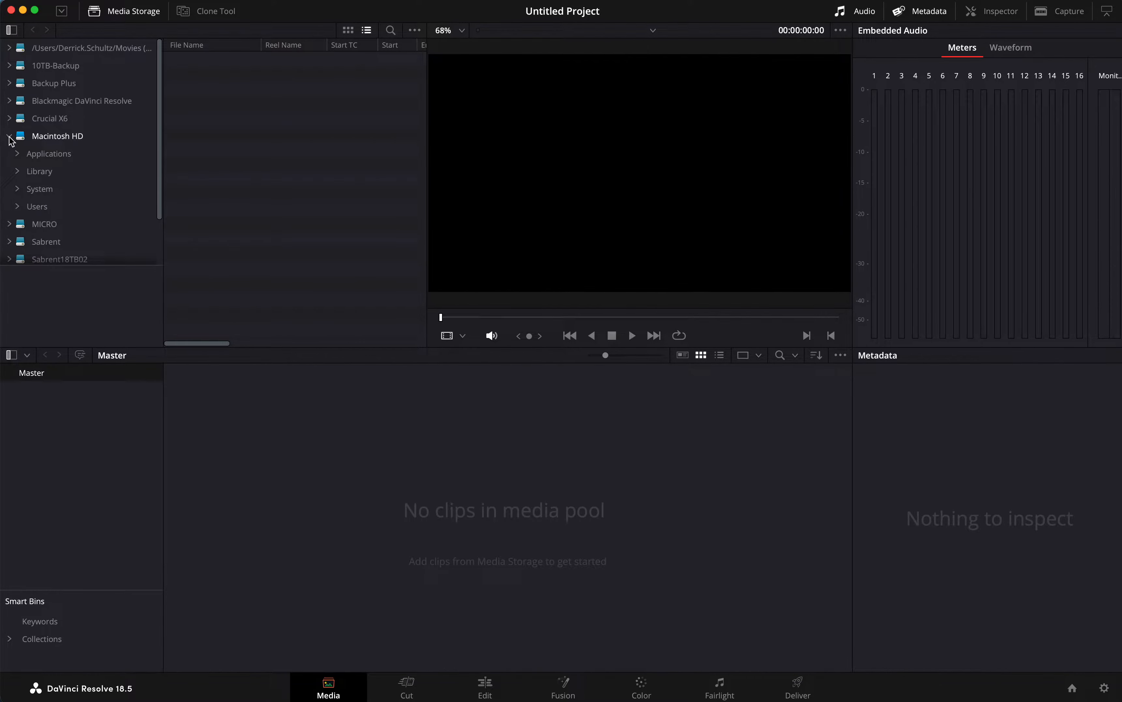
left_click(19, 206)
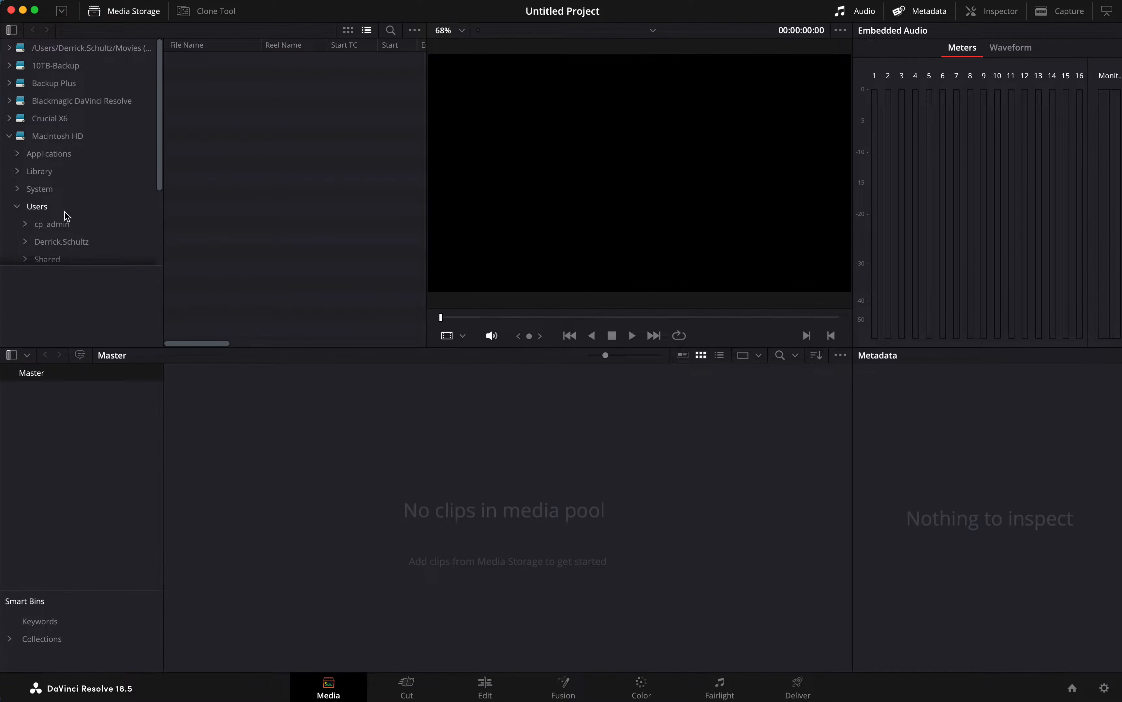
scroll(52, 199, "down", 3)
left_click(31, 181)
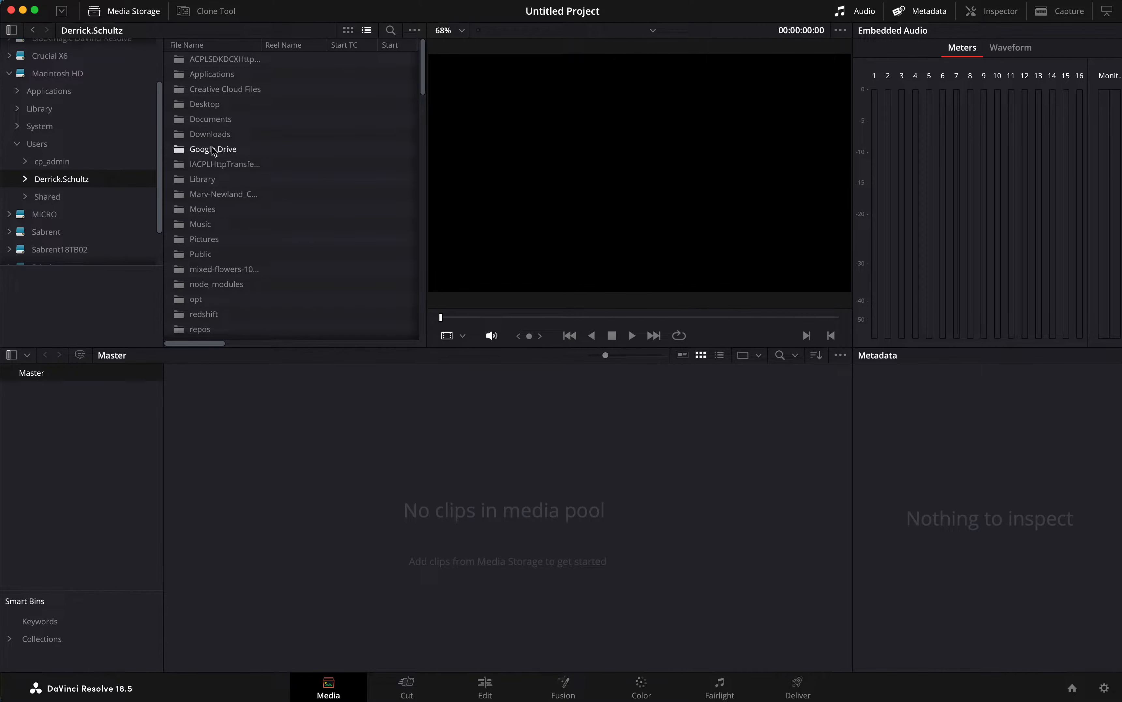
left_click(209, 106)
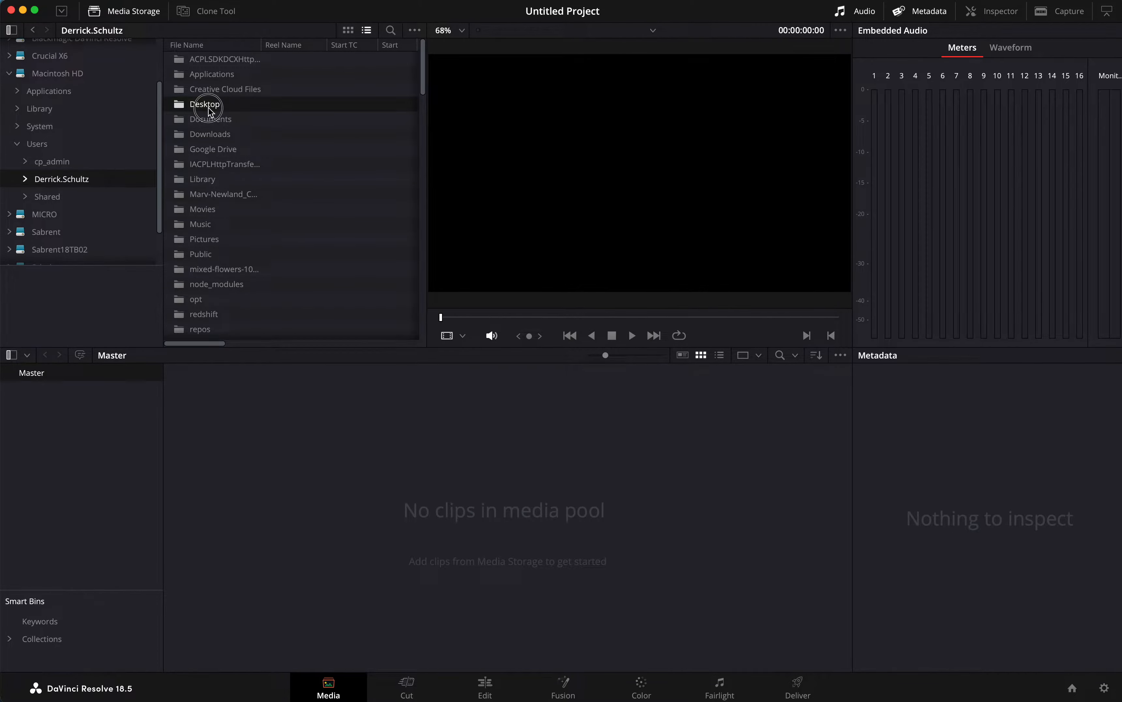
double_click(209, 108)
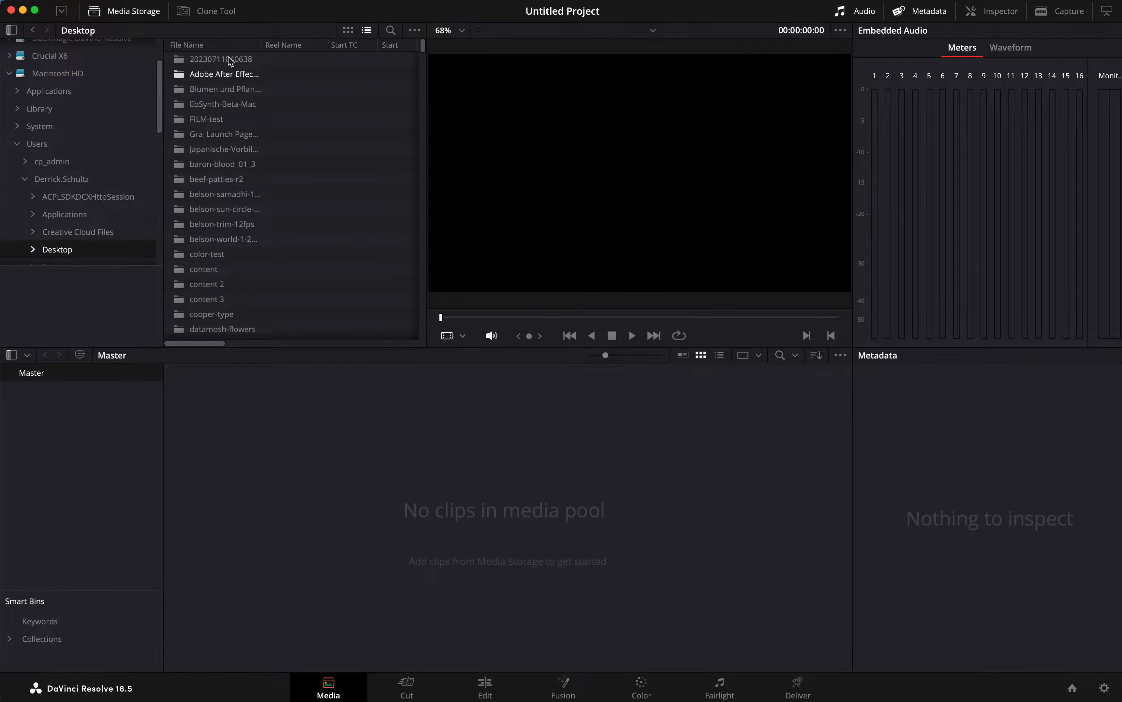
Step: Sort the Desktop files by file name and select groundhog-day.mp4
left_click(228, 45)
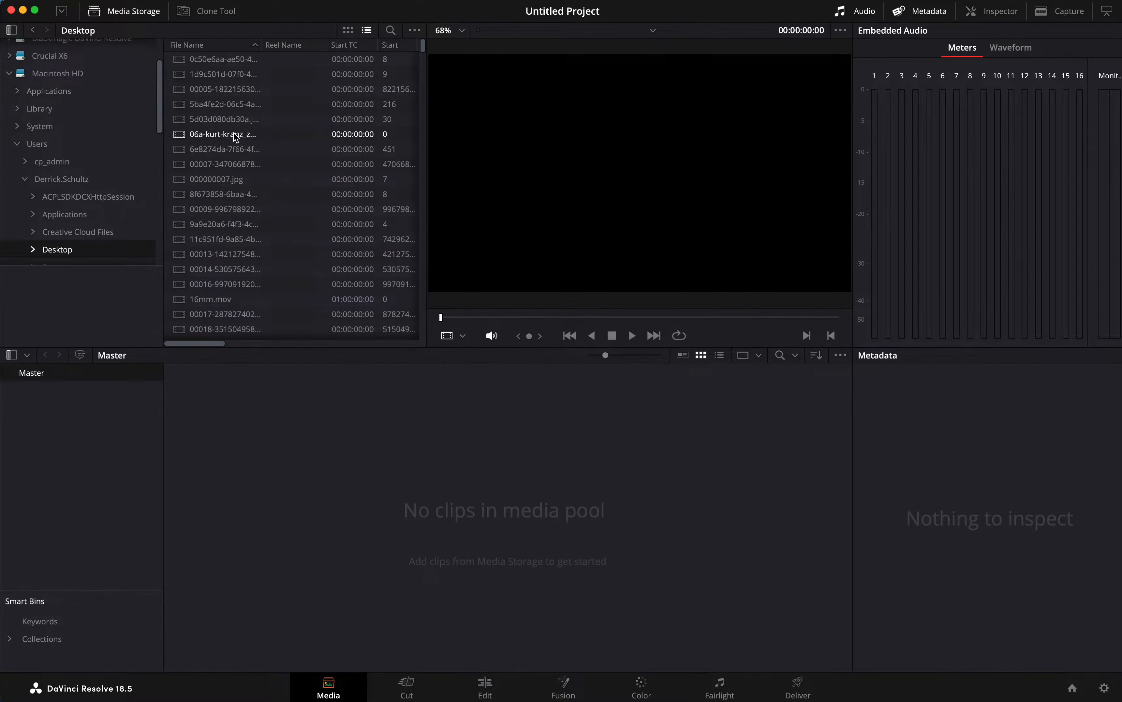
scroll(234, 135, "down", 20)
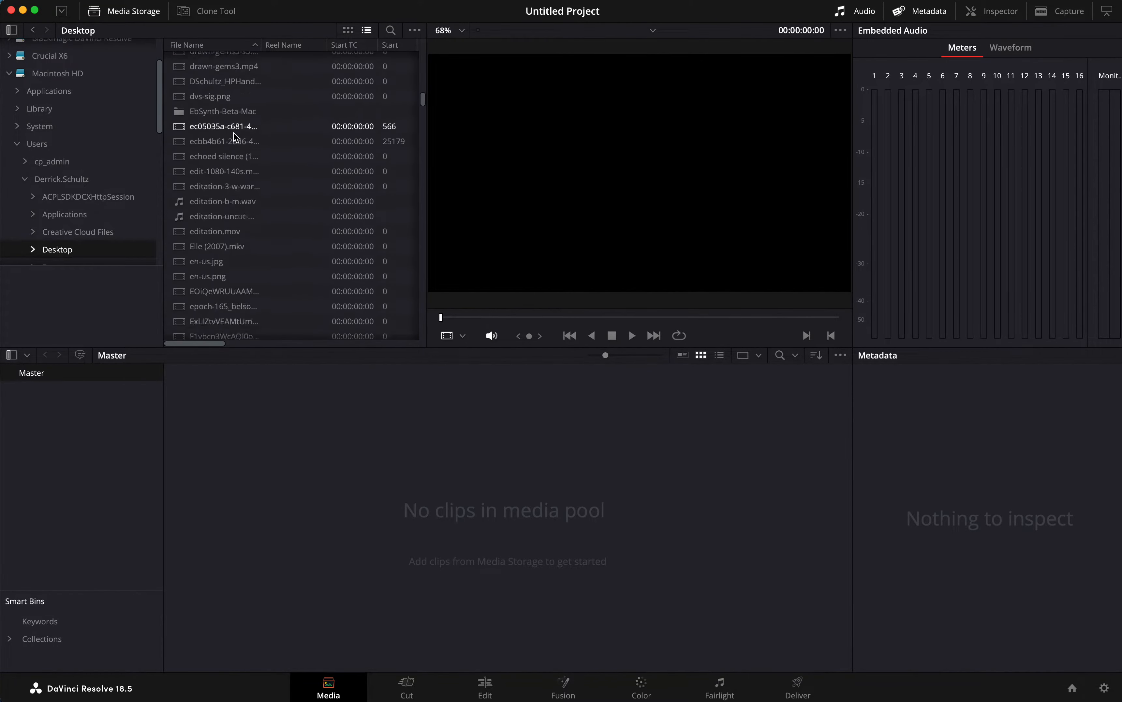
scroll(234, 133, "down", 15)
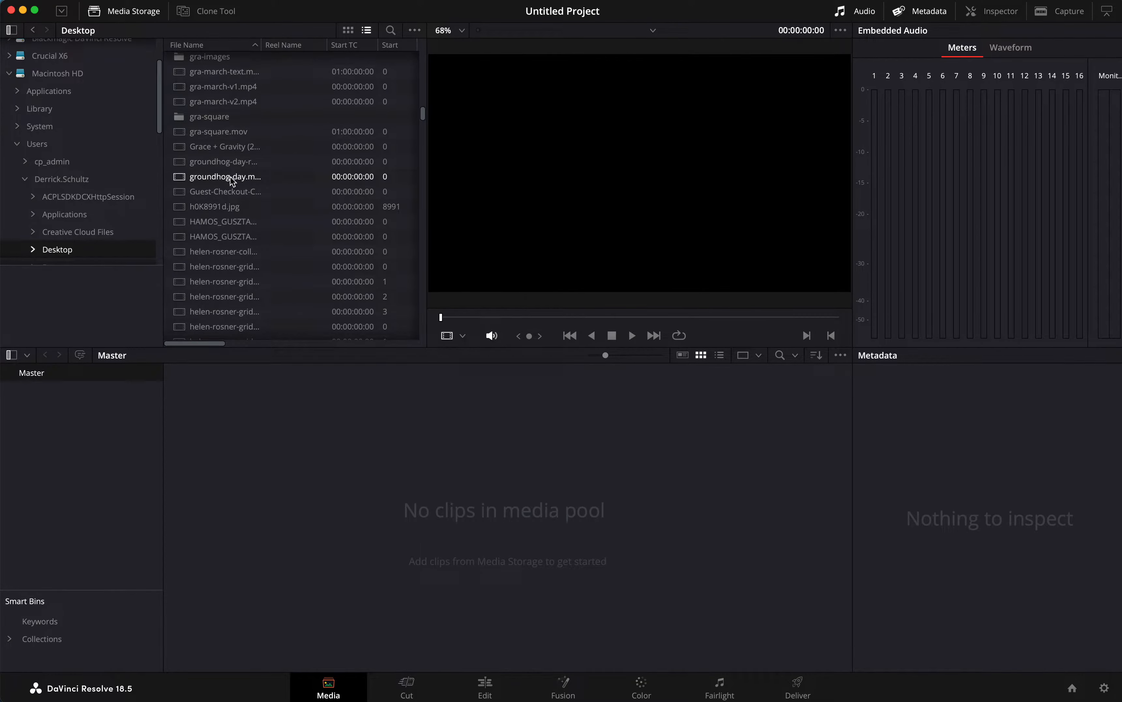
left_click(232, 178)
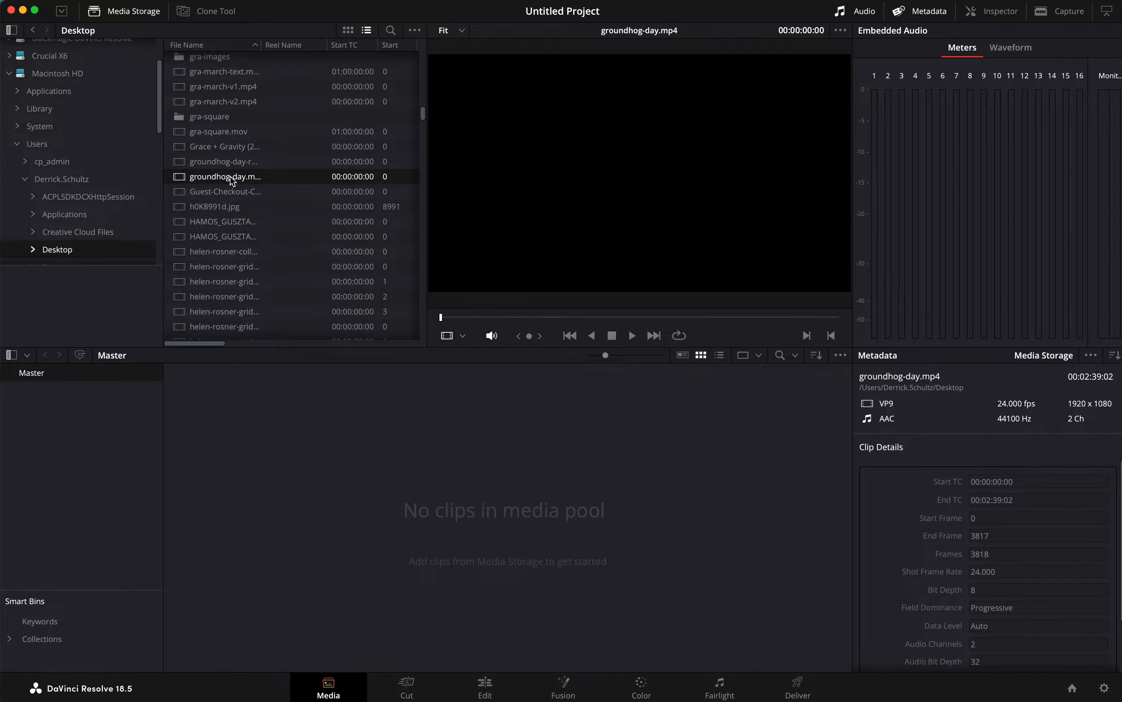
Step: Open Scene Cut Detection for groundhog-day.mp4 and run Auto Scene Detect on the clip
right_click(230, 176)
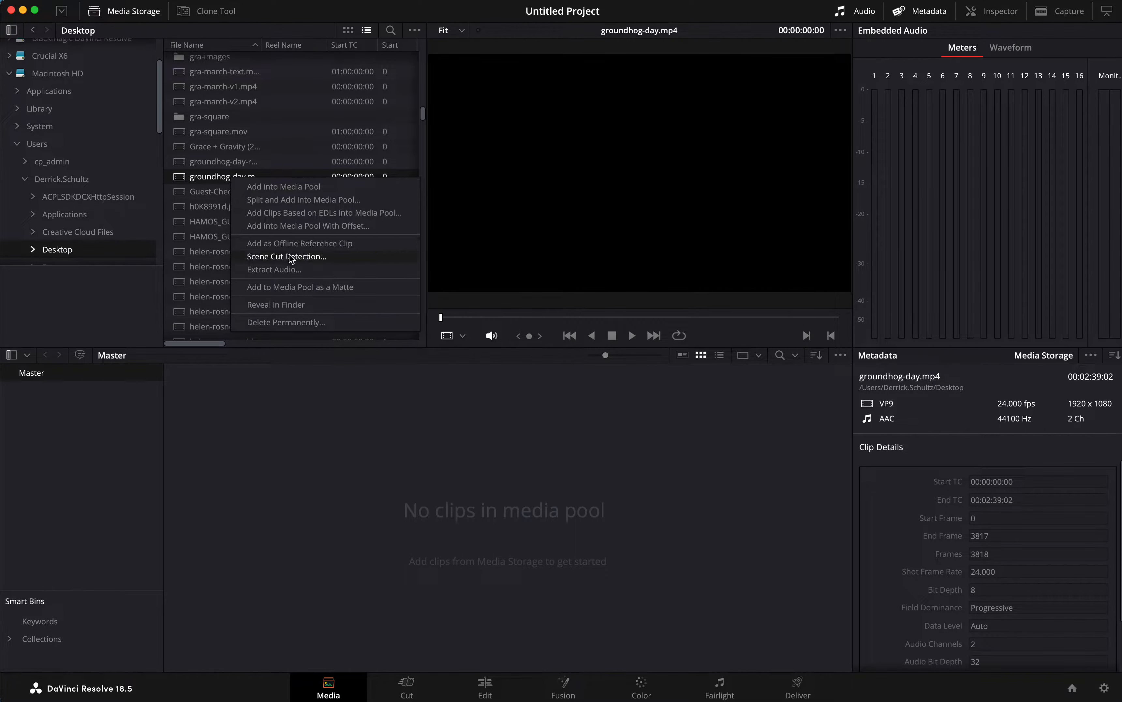
left_click(300, 258)
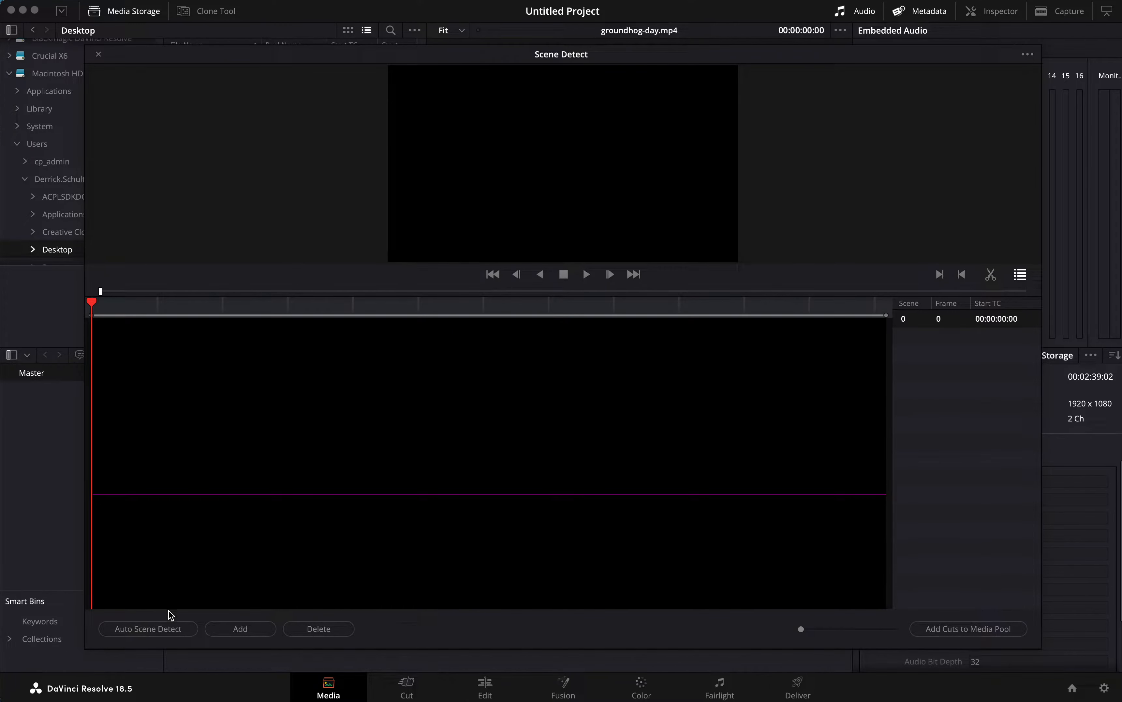
left_click(158, 629)
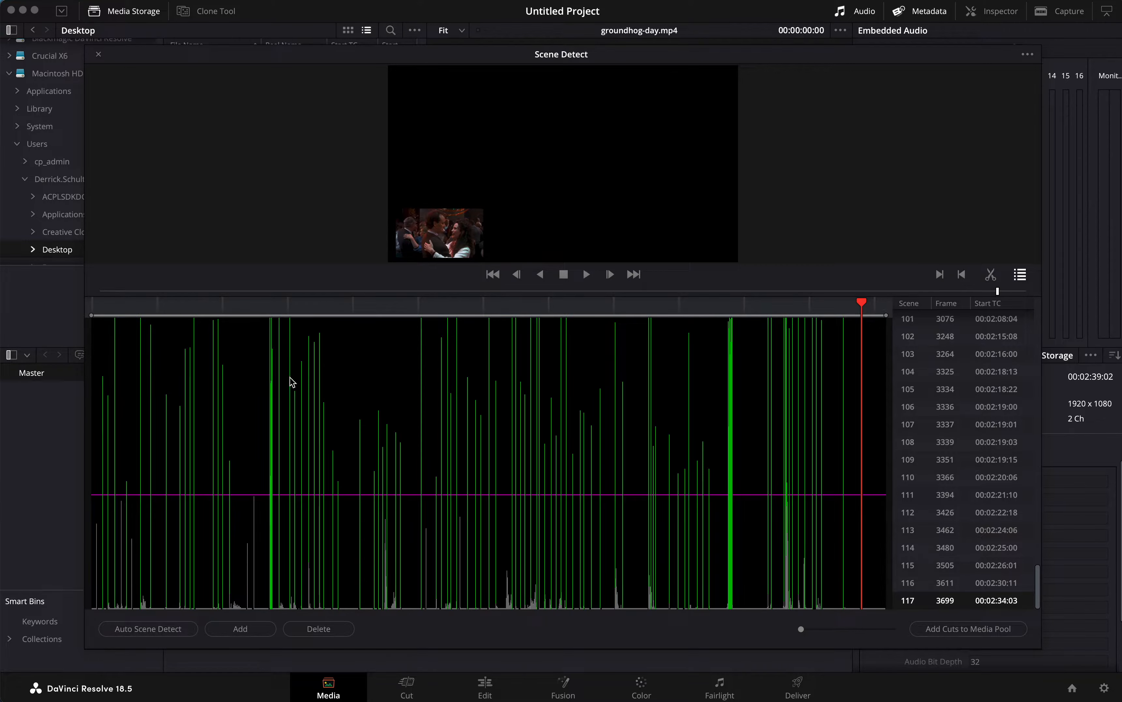
Step: Lower the threshold line in the scene detection graph slightly to include weaker cuts, and return to the start of the scene list
scroll(962, 358, "up", 20)
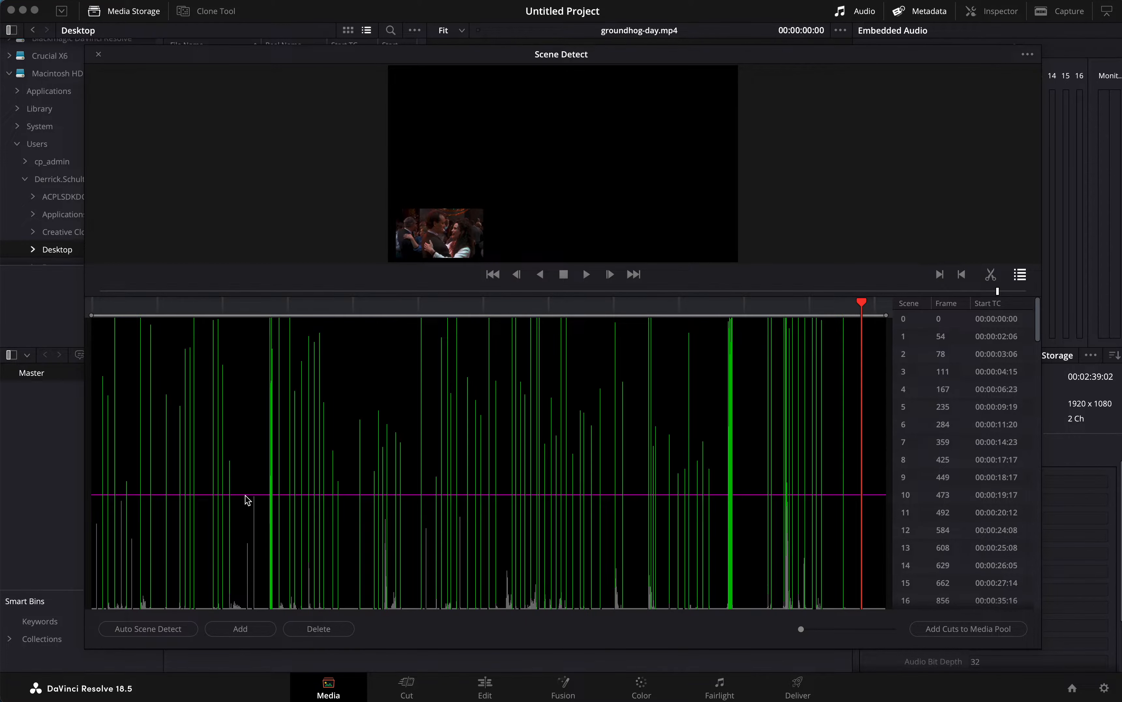
mouse_move(245, 496)
left_mouse_down()
mouse_move(244, 519)
mouse_move(250, 473)
mouse_move(244, 605)
mouse_move(241, 520)
left_mouse_up()
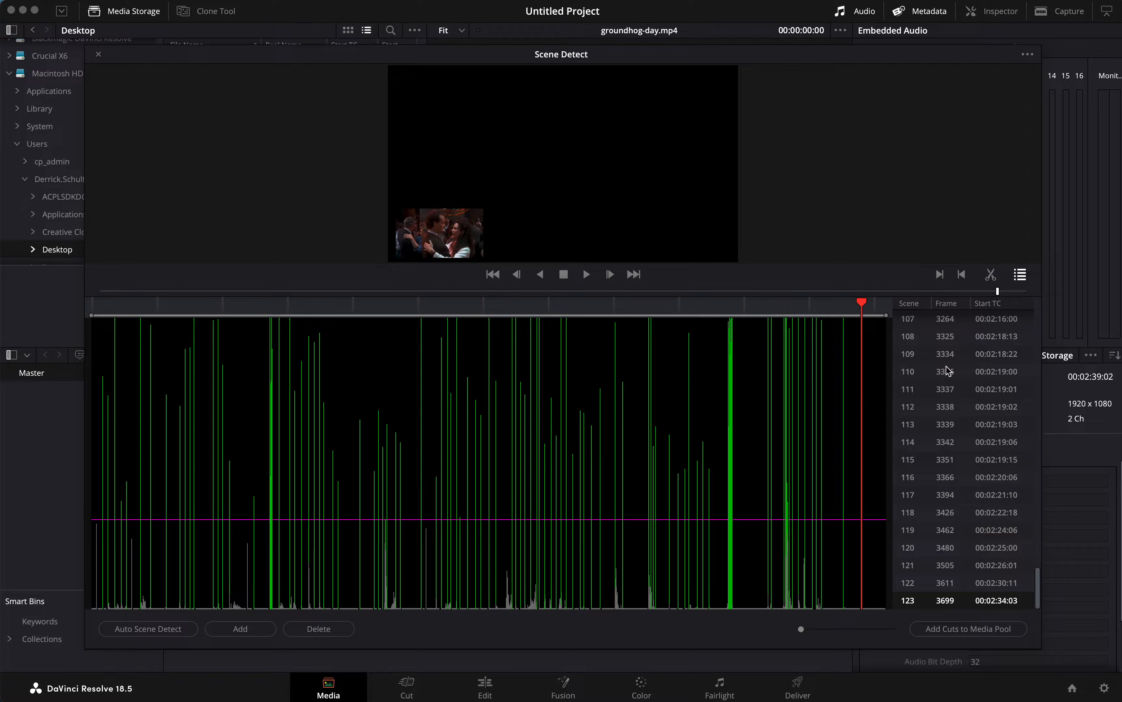
scroll(947, 371, "up", 15)
scroll(947, 370, "up", 20)
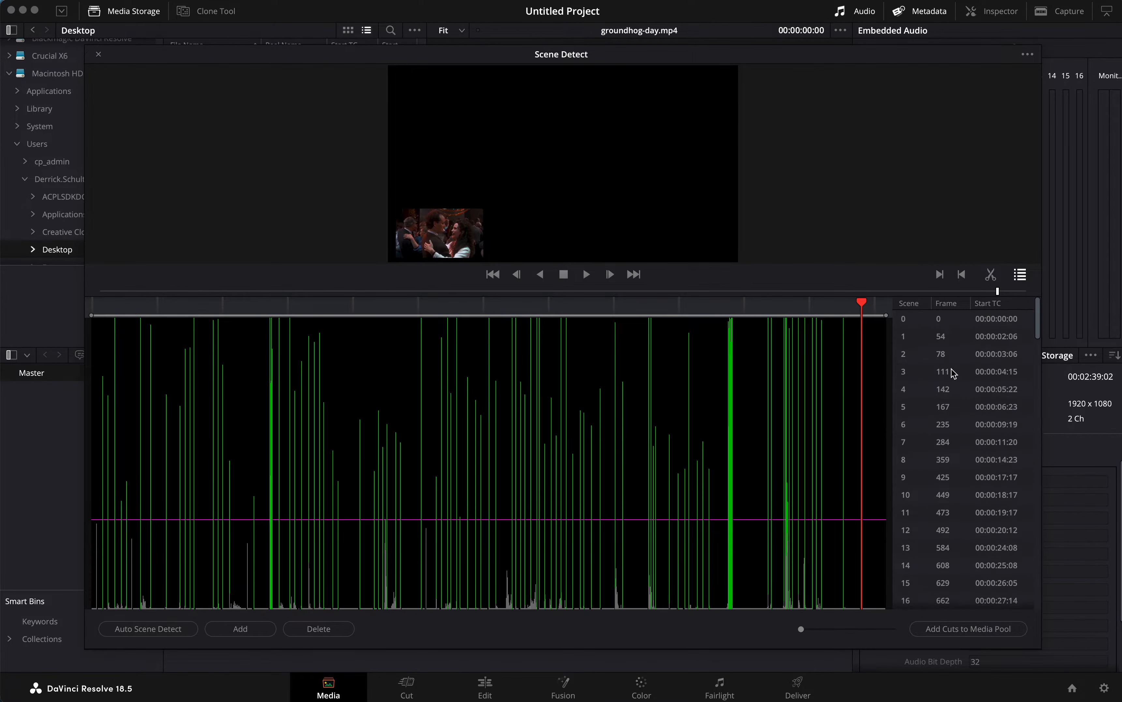
Step: Check the preview frames of the detected cuts one by one from scene 1 through scene 18
left_click(915, 337)
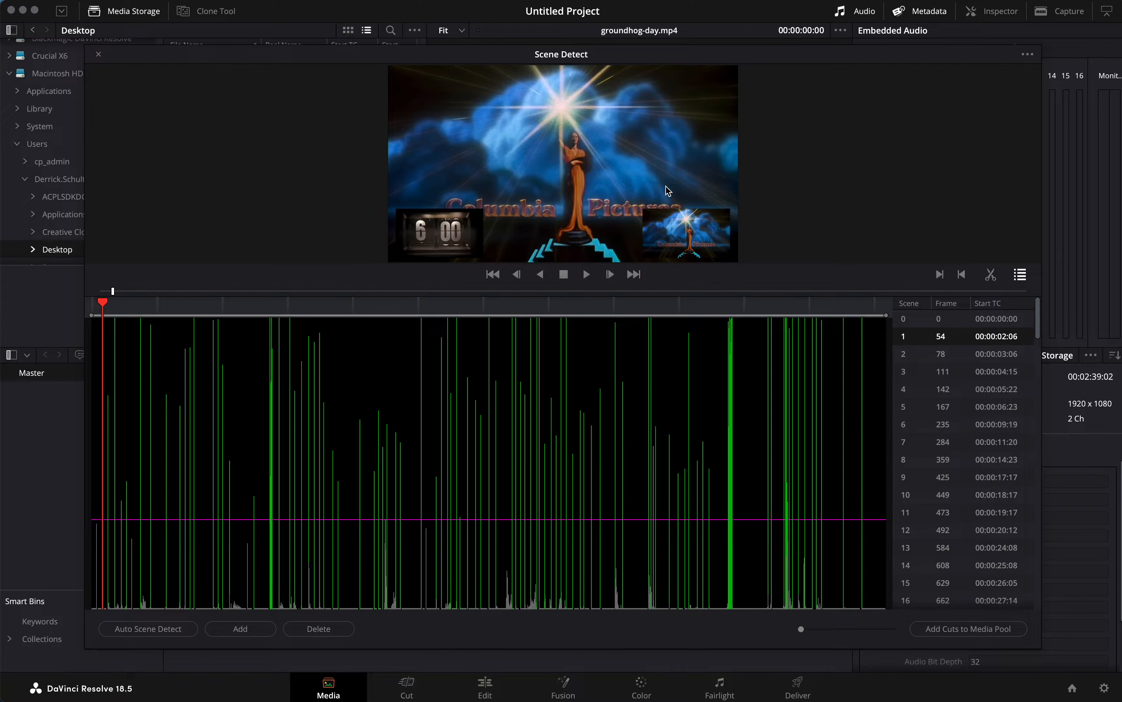
left_click(921, 356)
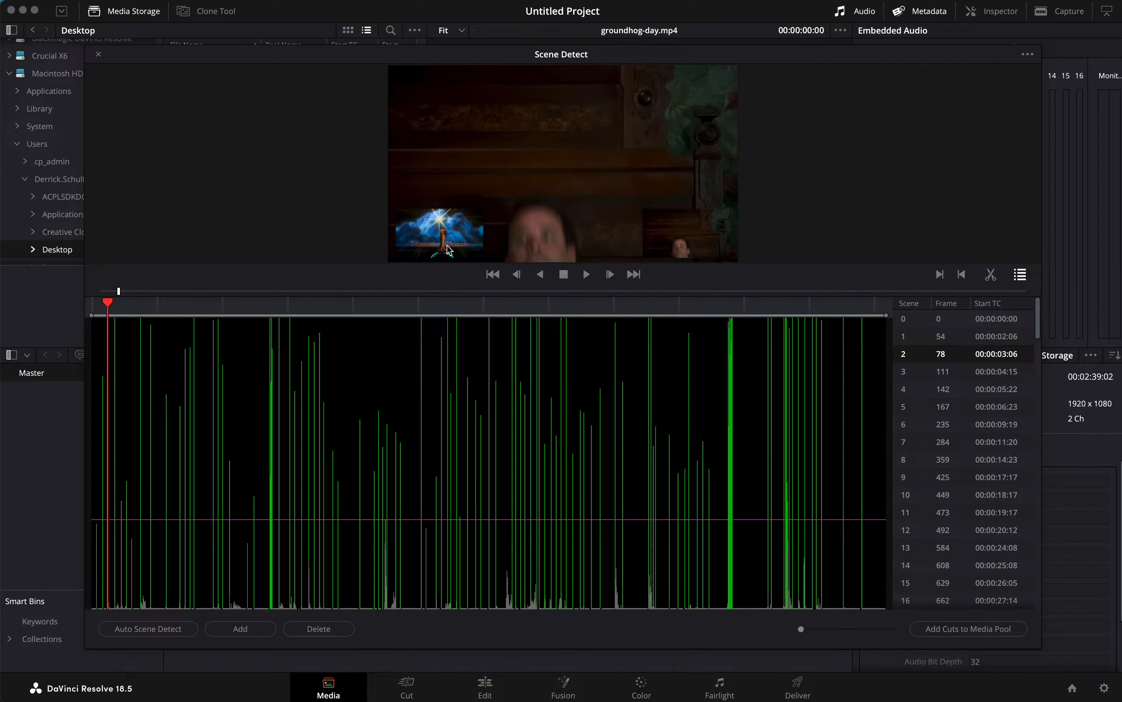
left_click(925, 376)
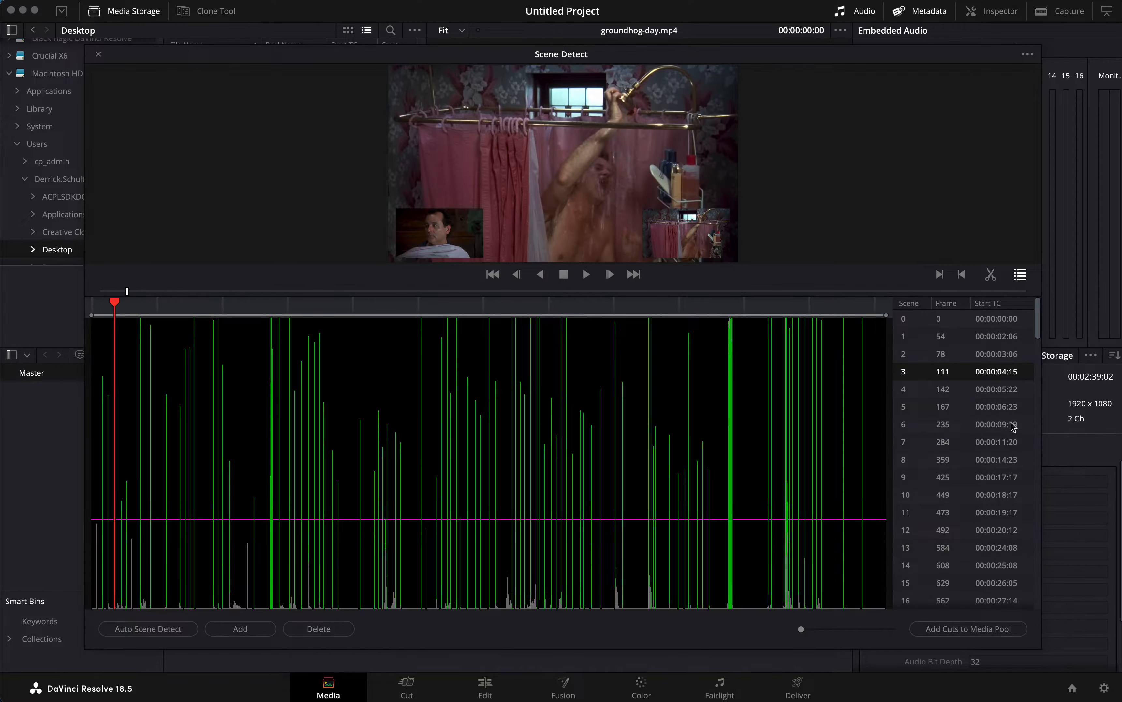
left_click(921, 388)
left_click(920, 407)
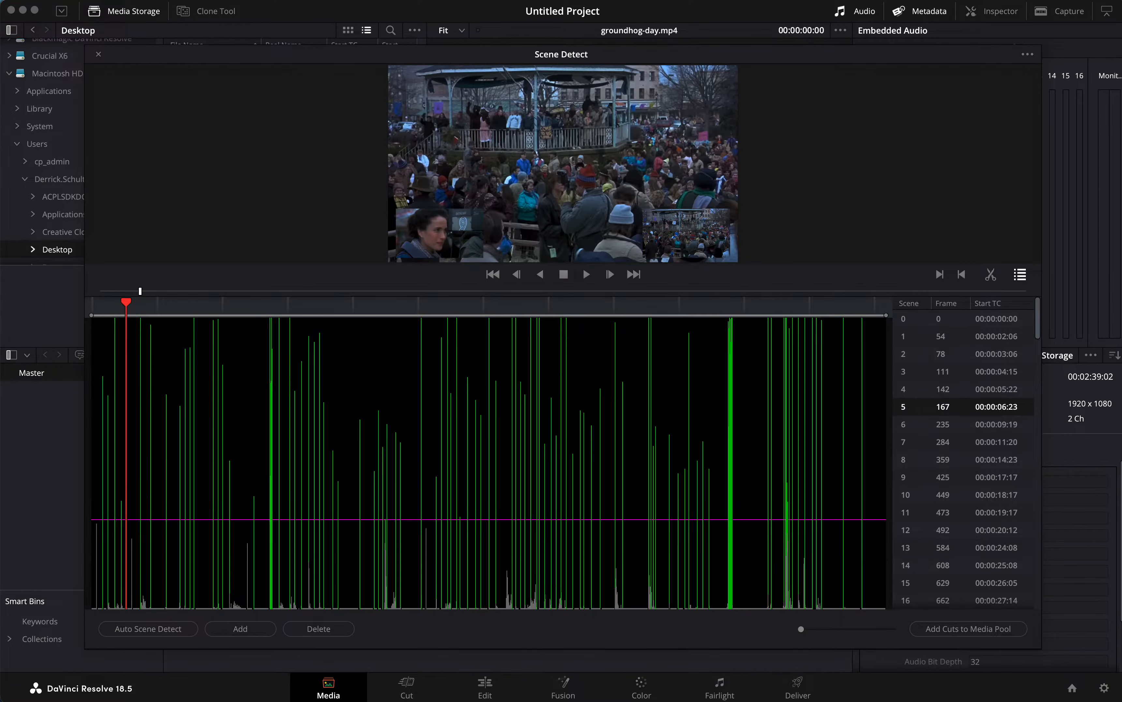
left_click(921, 423)
left_click(920, 443)
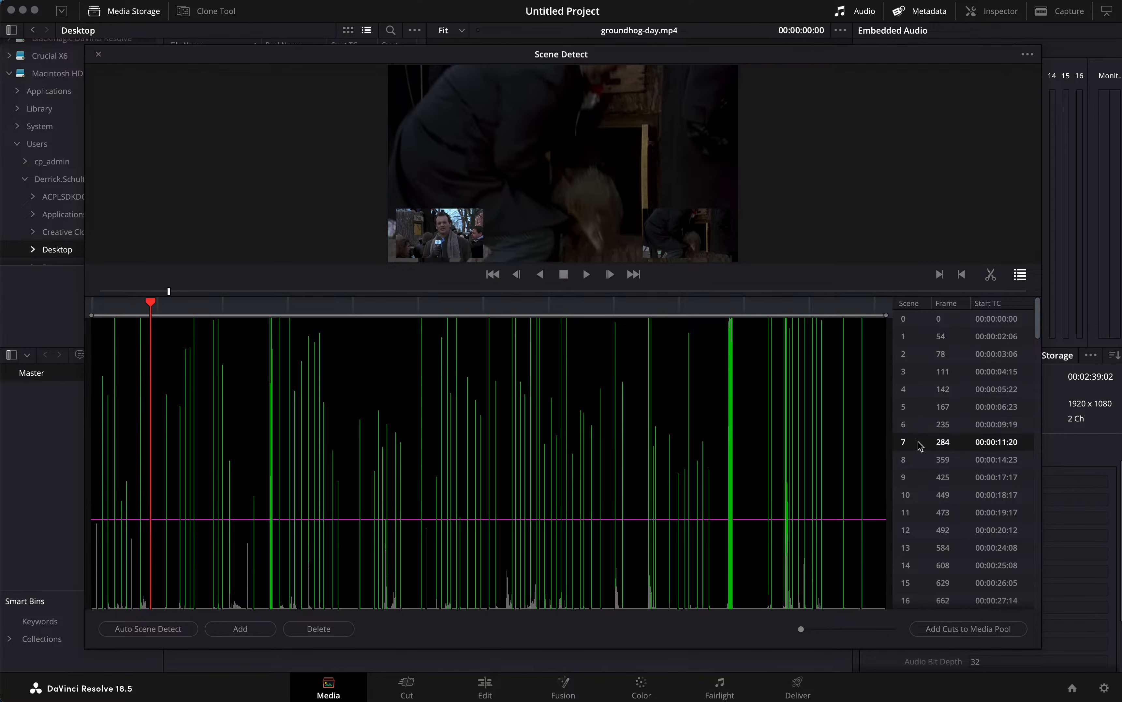
left_click(919, 461)
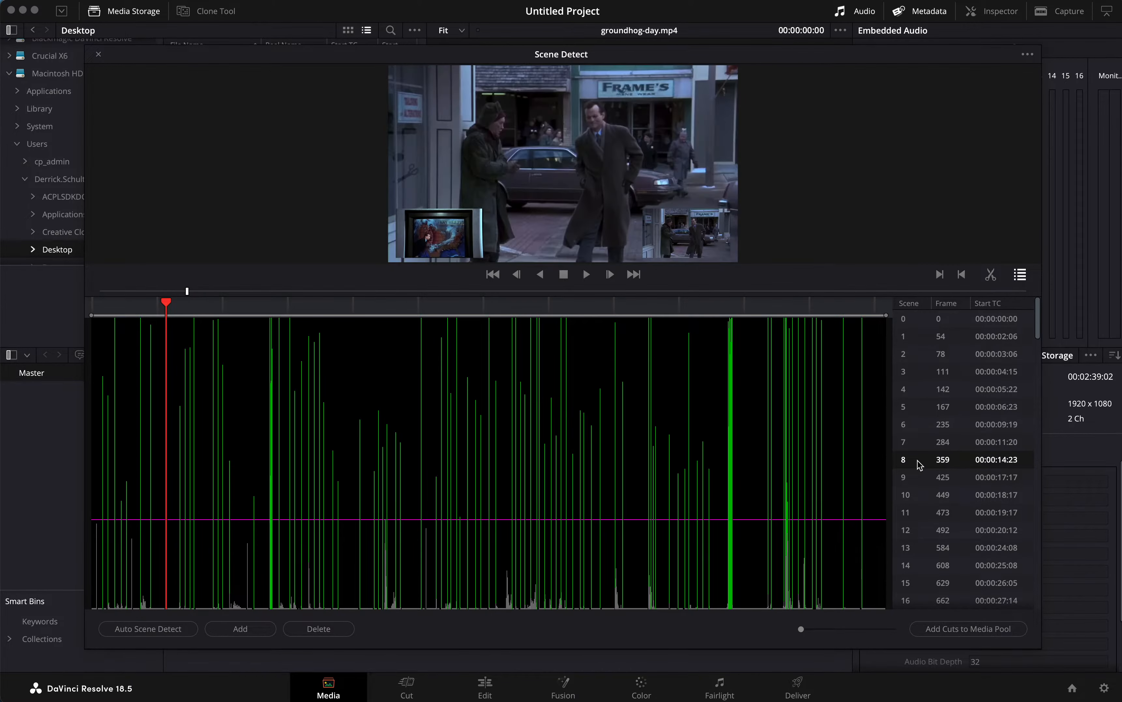
left_click(918, 483)
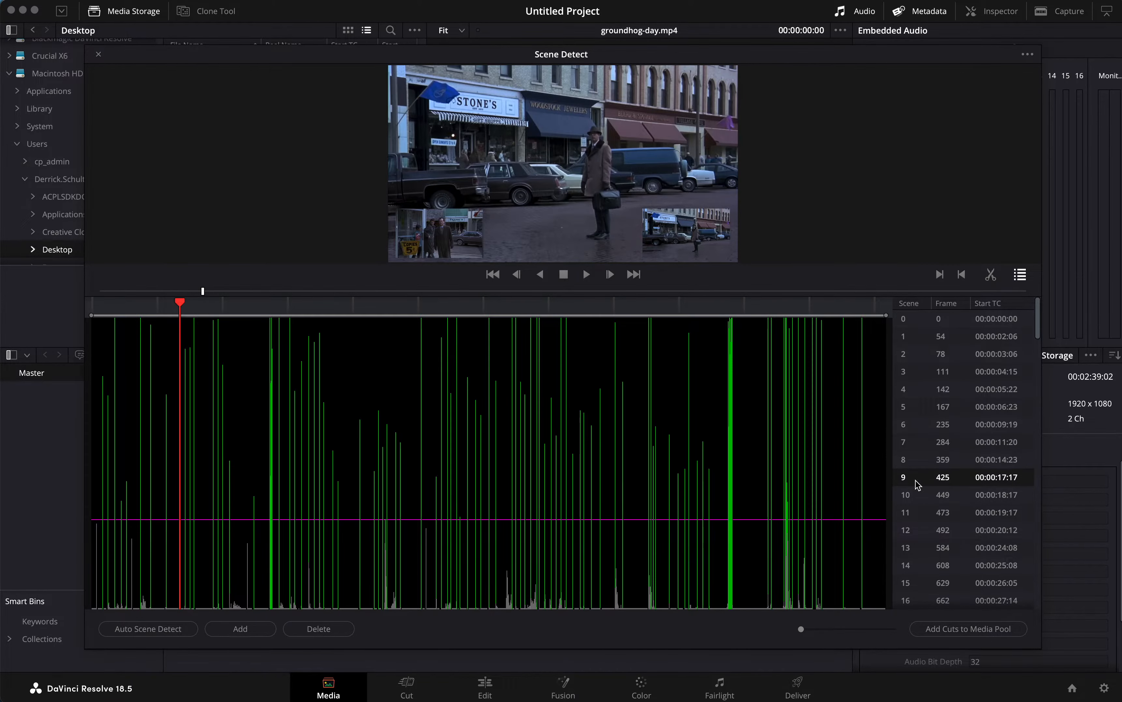
left_click(916, 494)
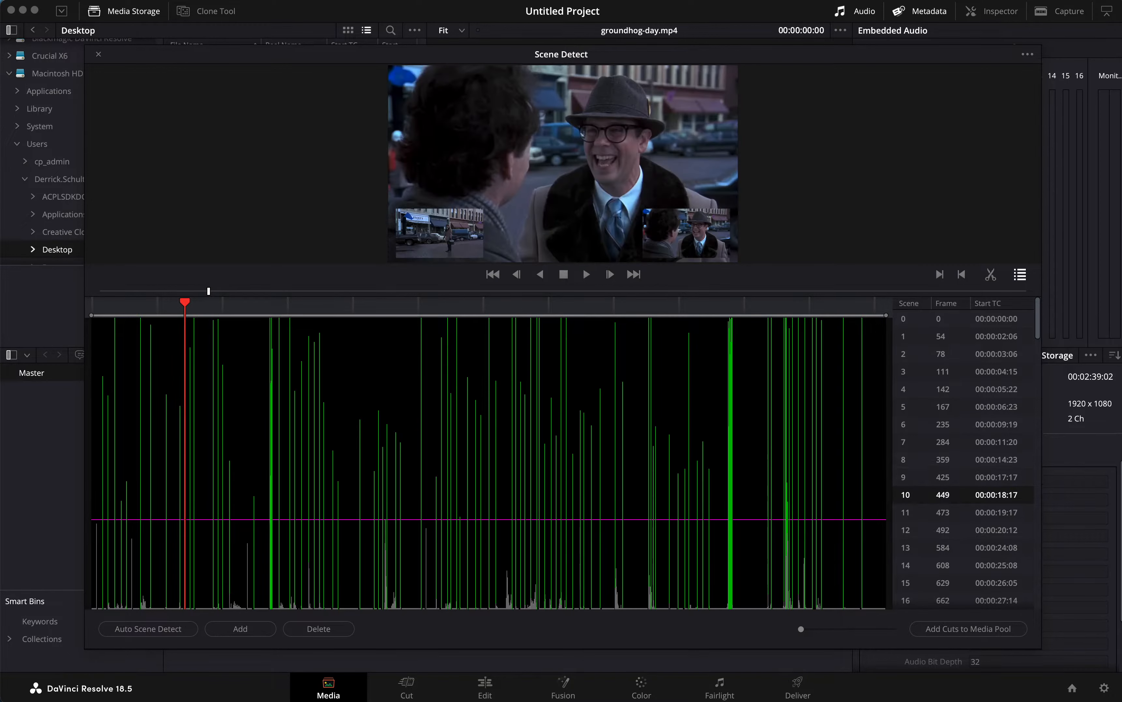
left_click(916, 506)
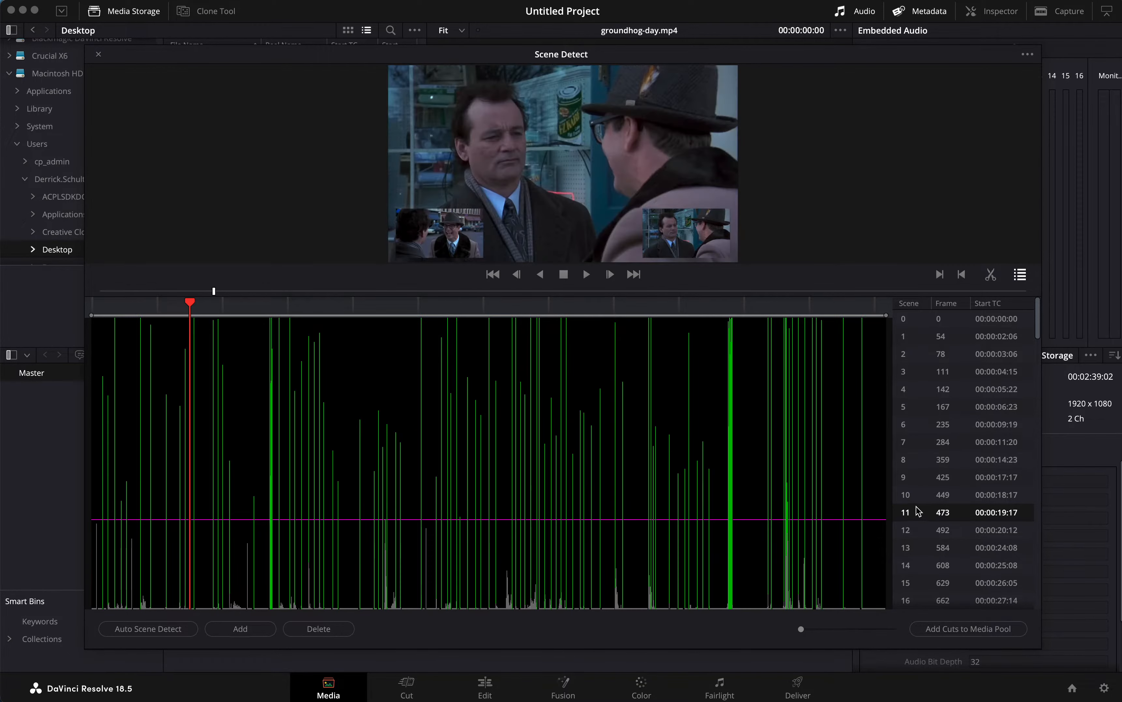
left_click(913, 530)
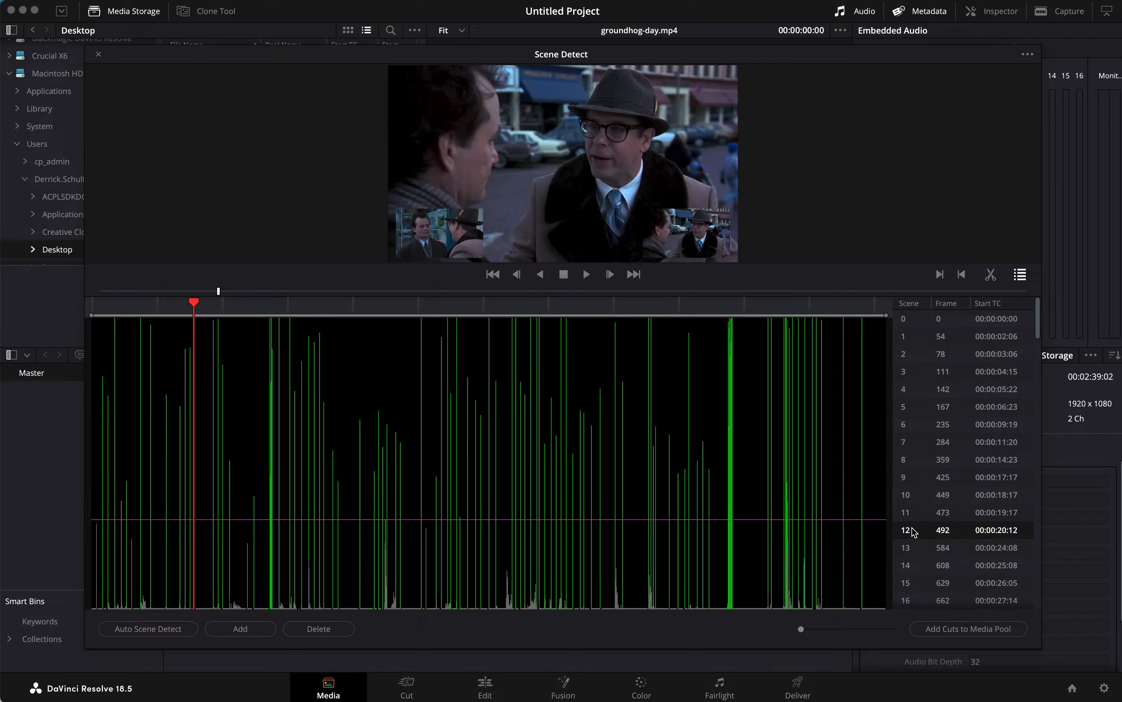
left_click(914, 547)
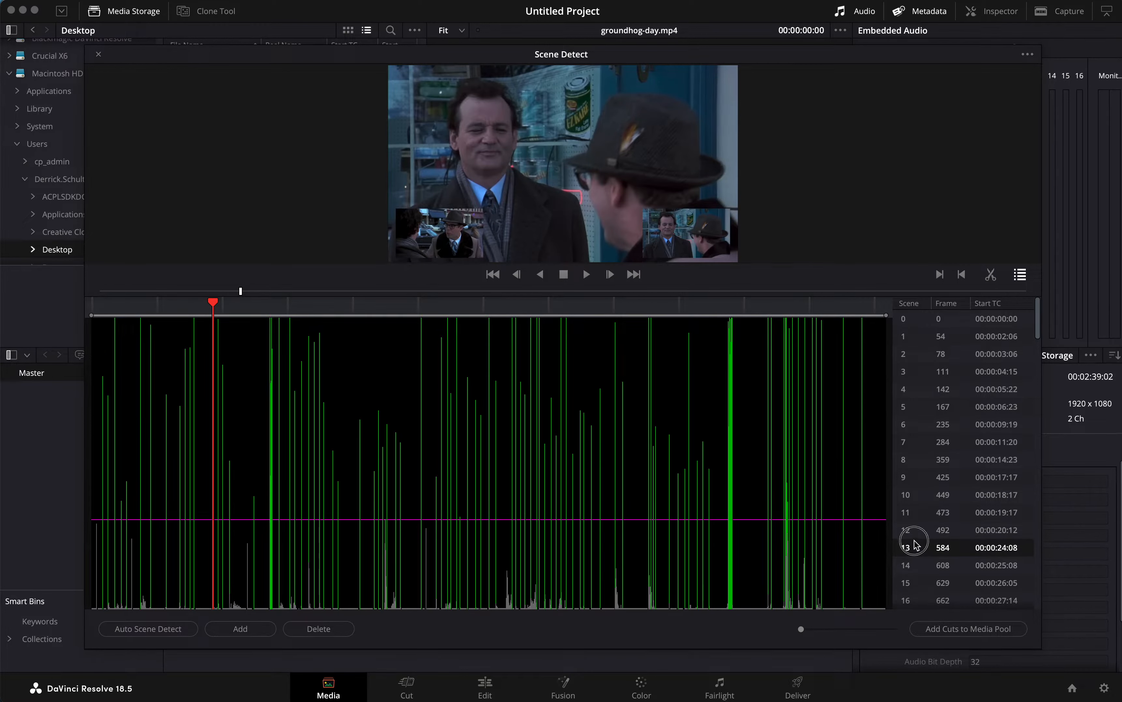
left_click(916, 533)
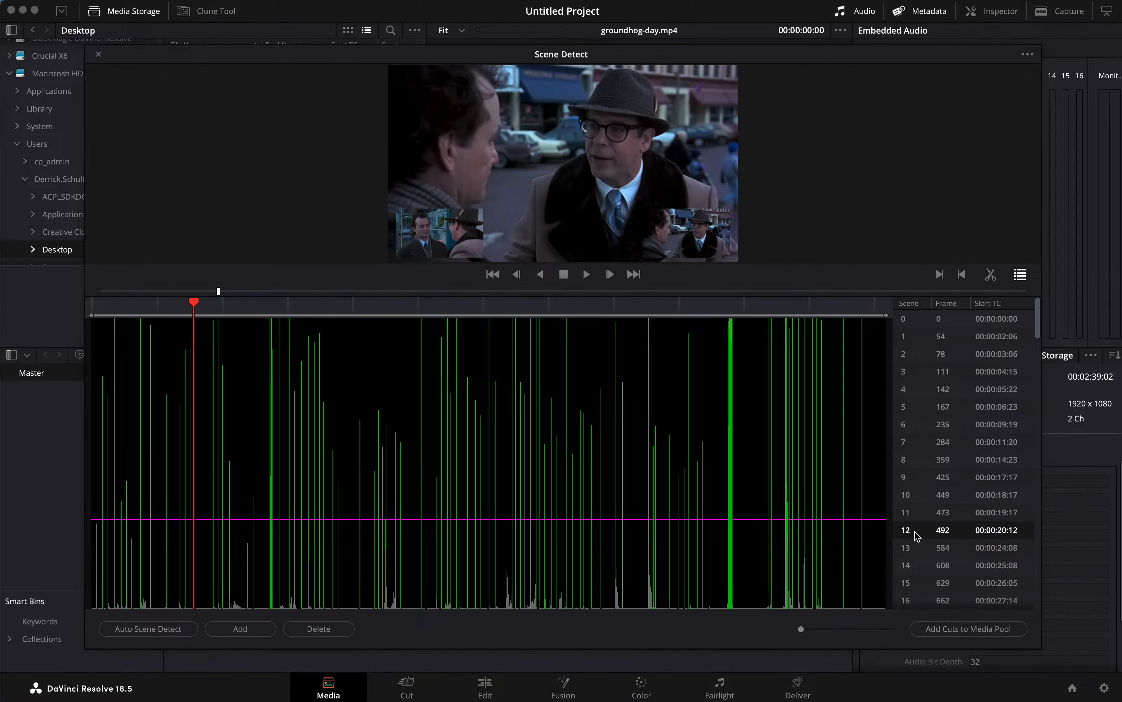
left_click(916, 549)
left_click(917, 564)
scroll(915, 569, "down", 1)
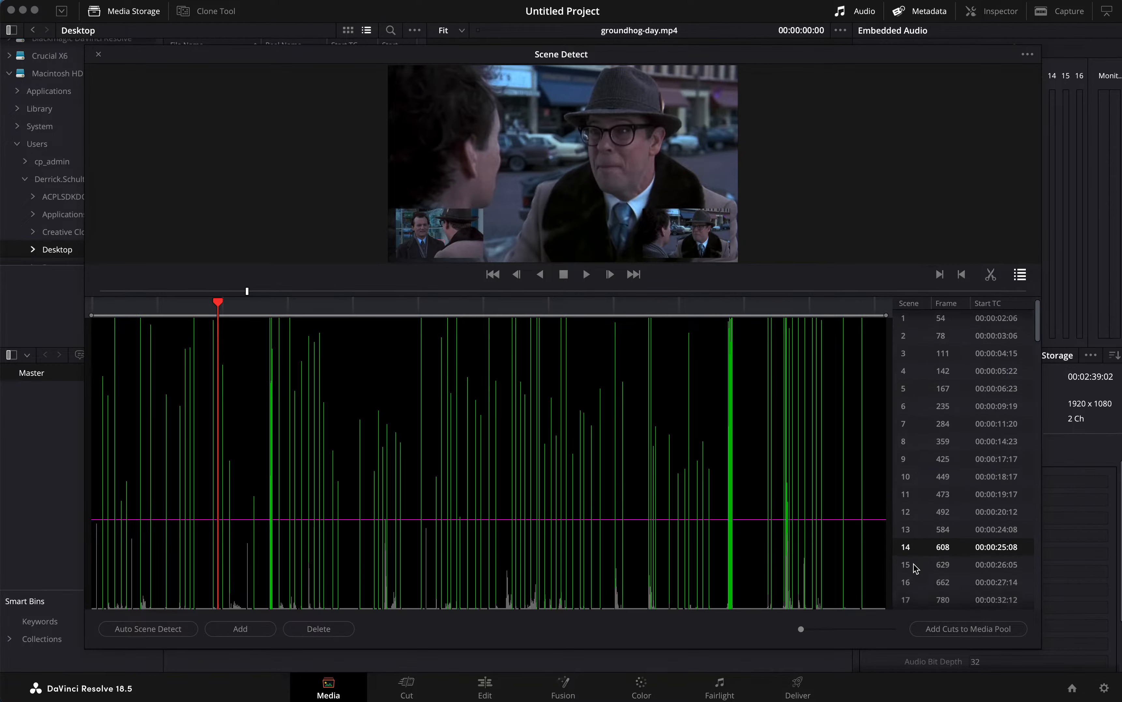
scroll(915, 557, "down", 3)
left_click(916, 503)
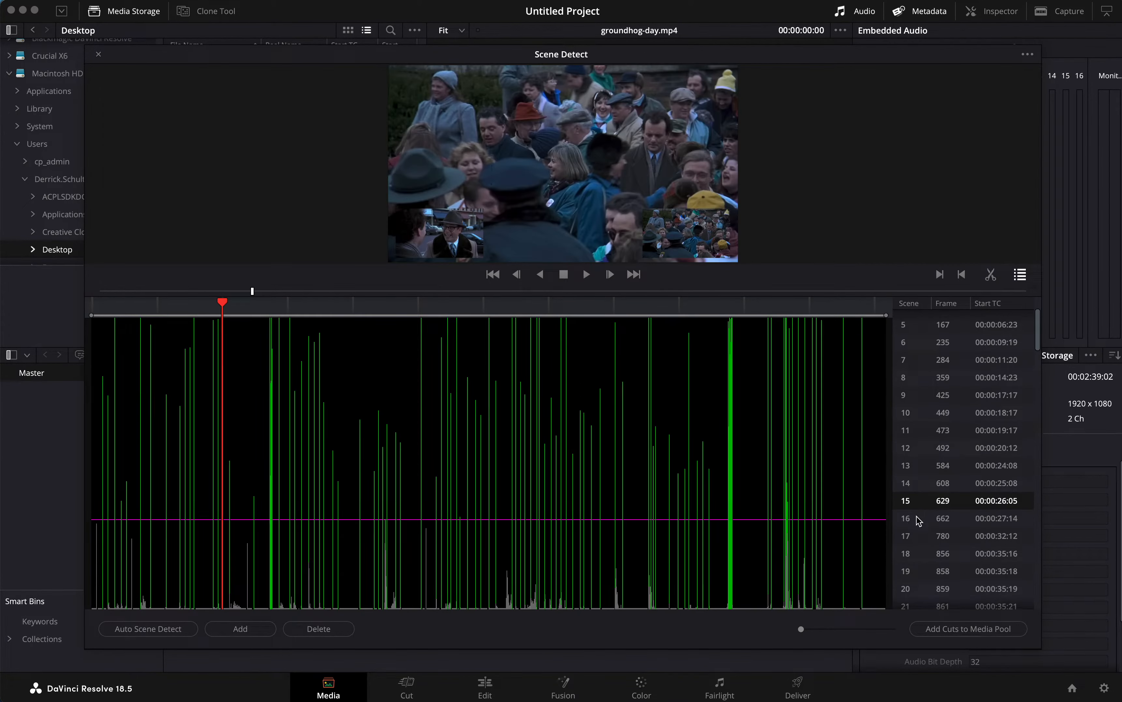
left_click(917, 517)
left_click(918, 537)
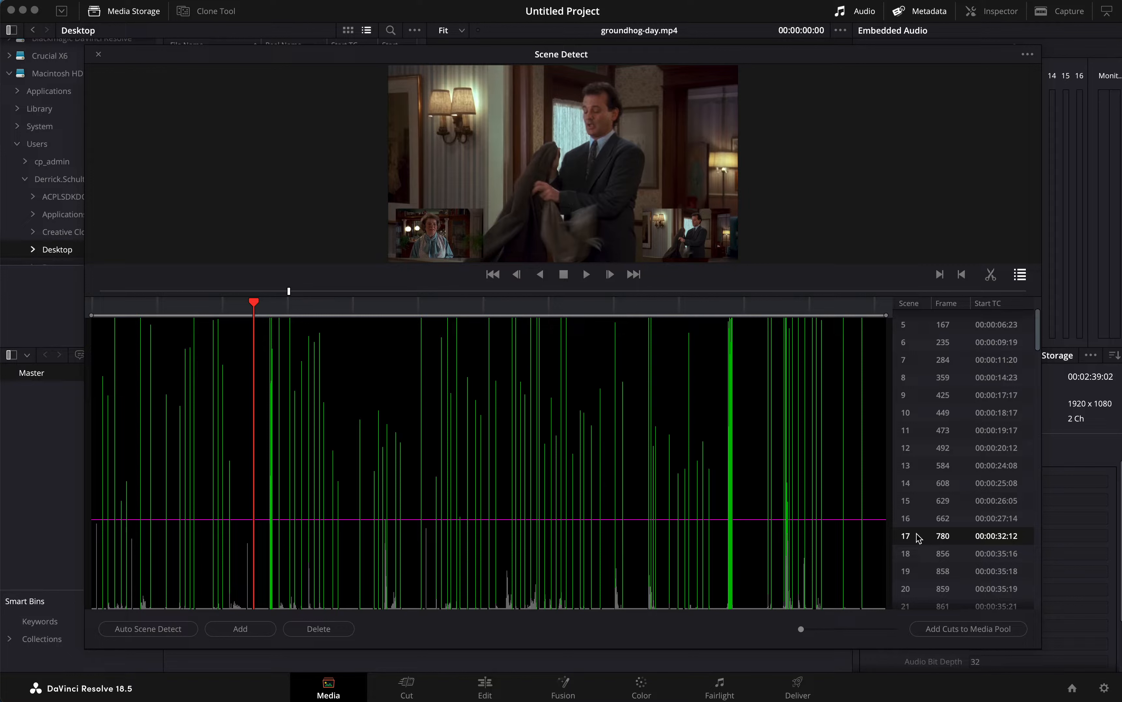
left_click(916, 553)
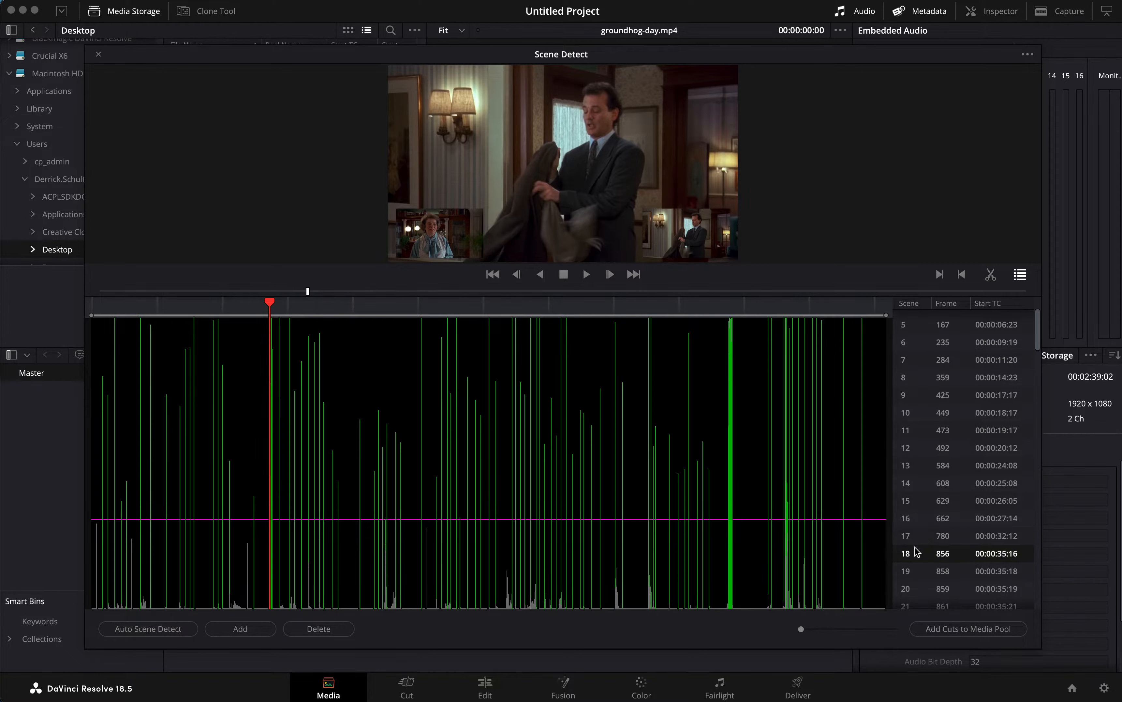
Step: Delete the false cut of scene 19 at frame 858 from the scene list
left_click(913, 568)
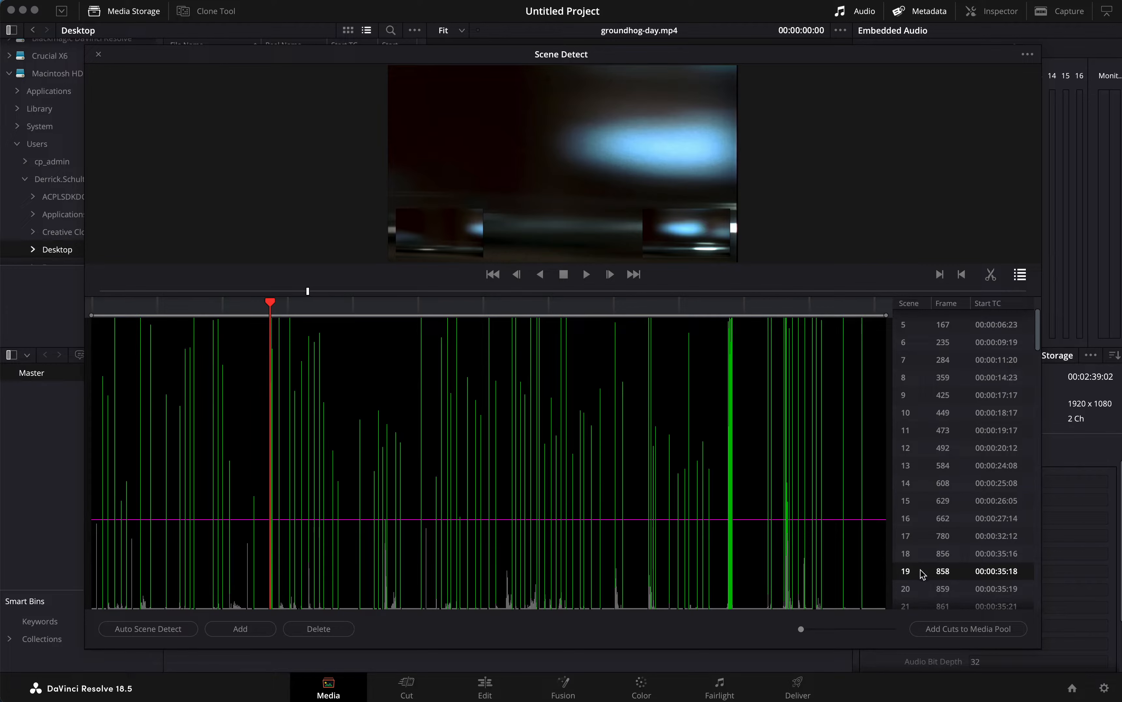
left_click(337, 630)
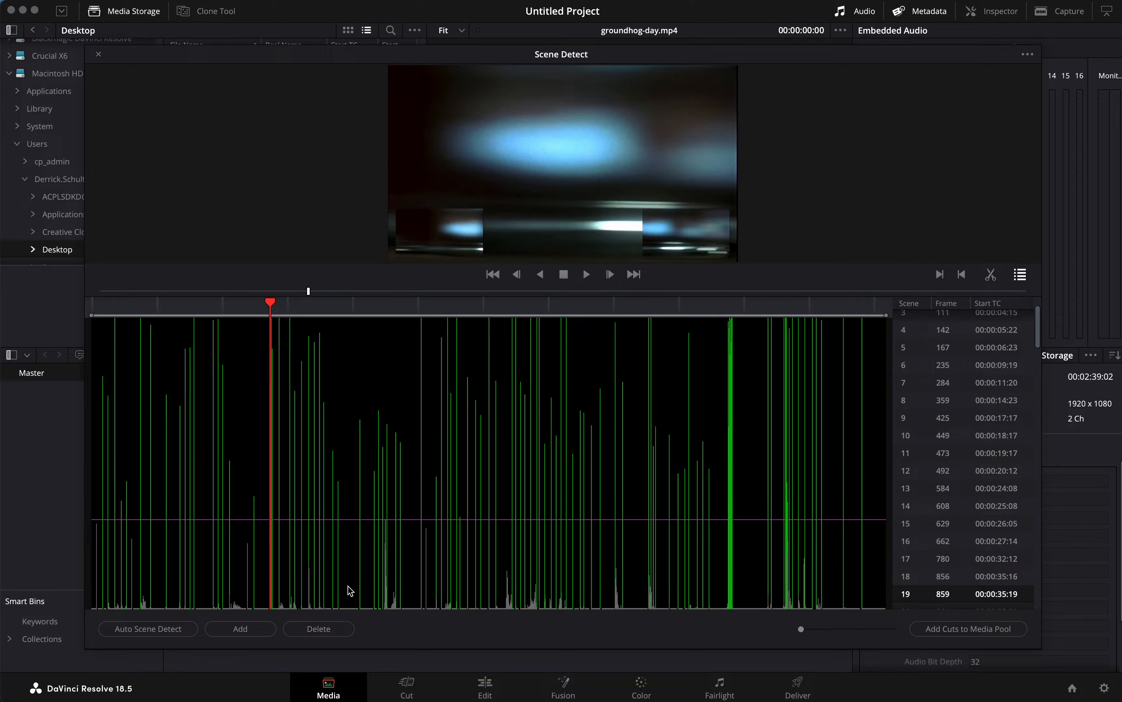
Step: Delete the run of false scene 19 cuts from frame 859 through frame 867 from the scene list
left_click(325, 628)
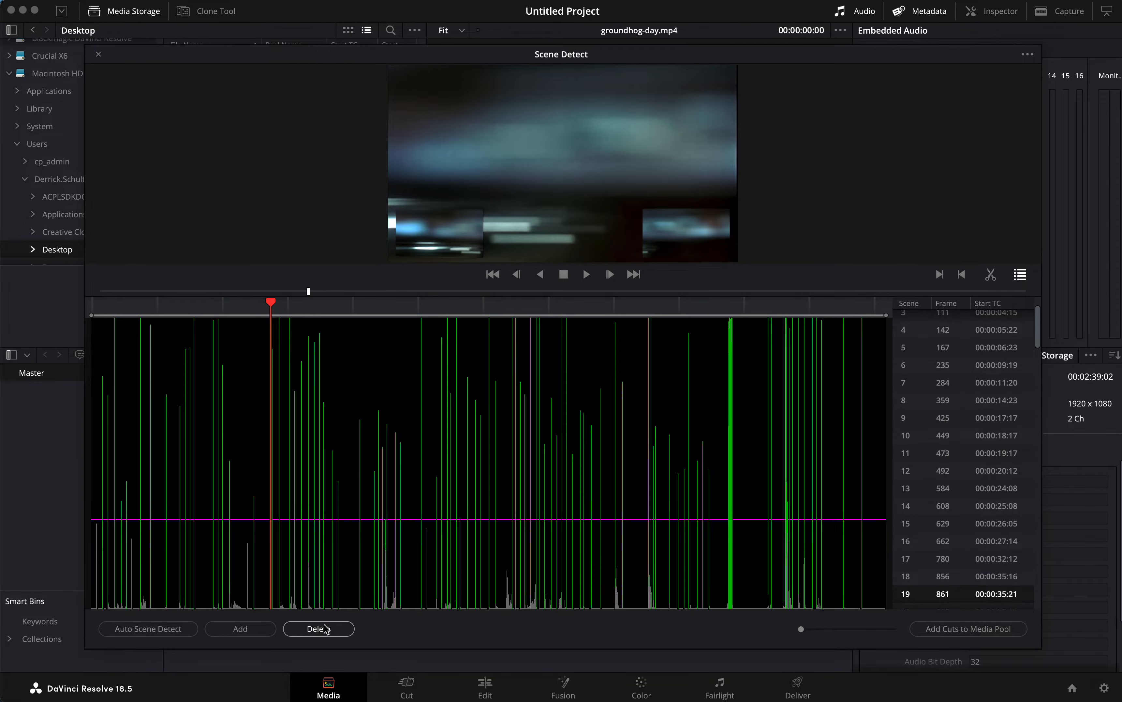
left_click(324, 628)
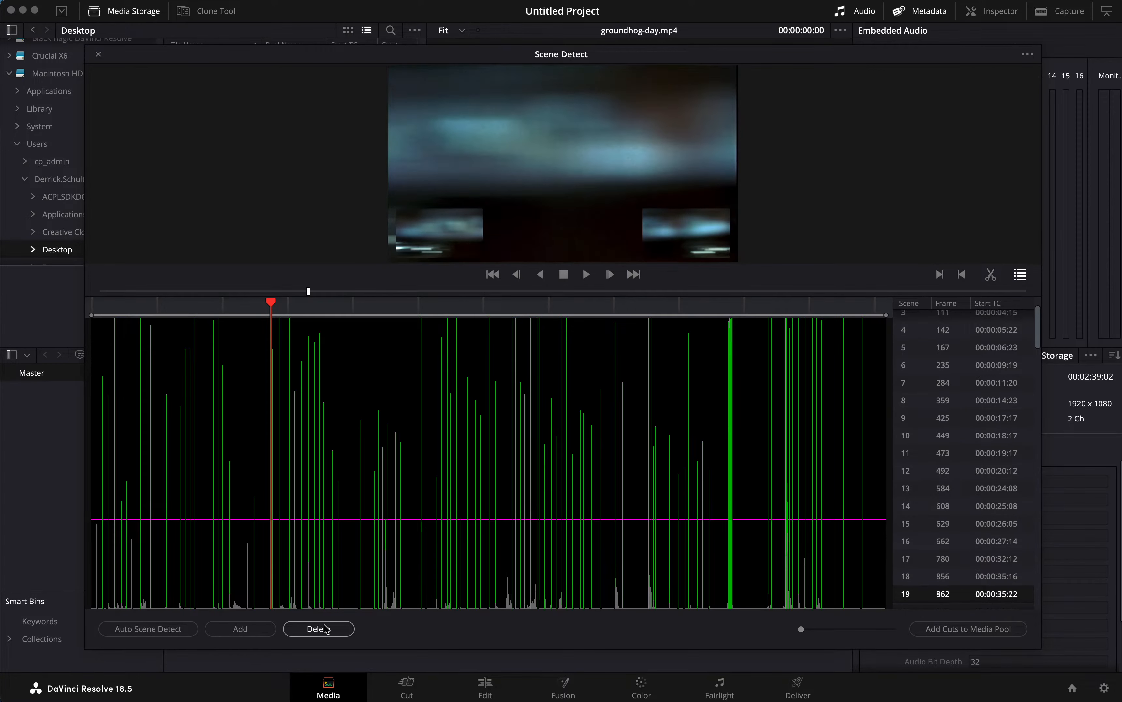
left_click(324, 628)
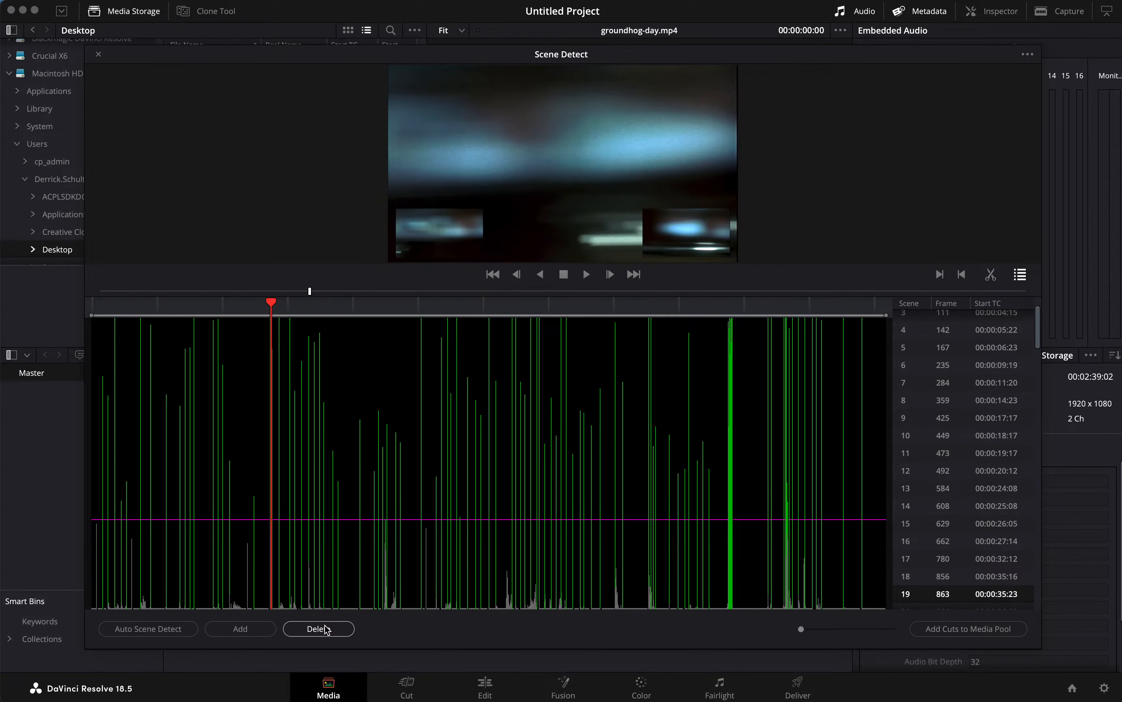
left_click(324, 629)
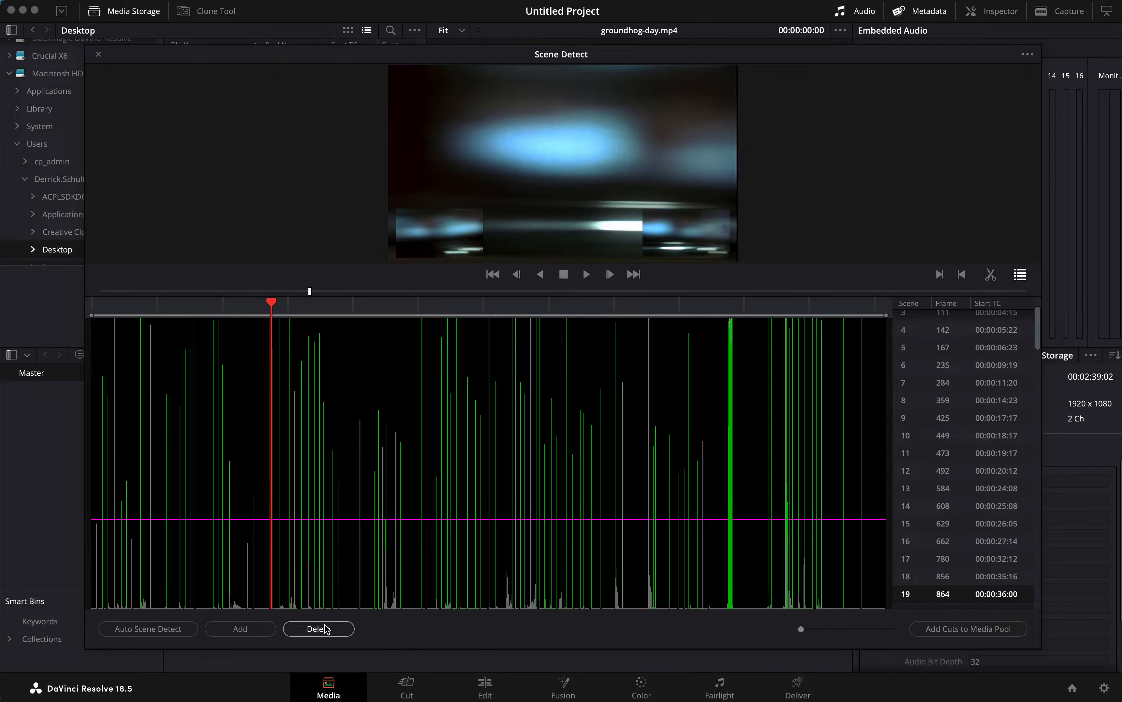
left_click(325, 629)
left_click(325, 628)
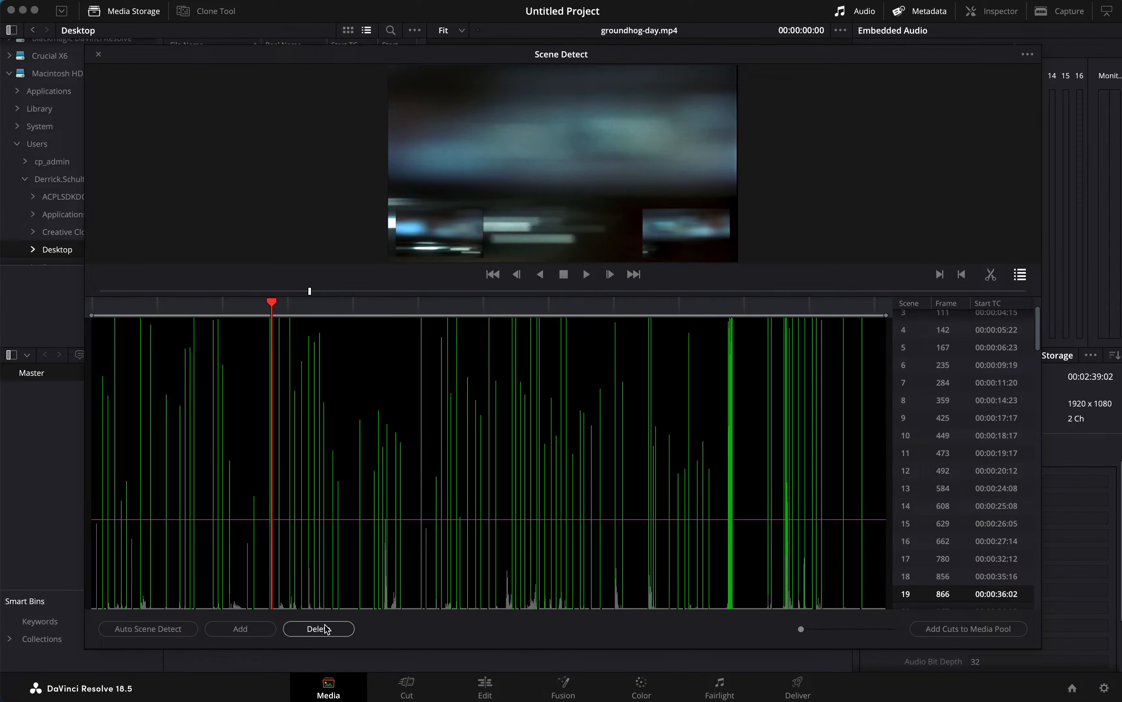
left_click(325, 628)
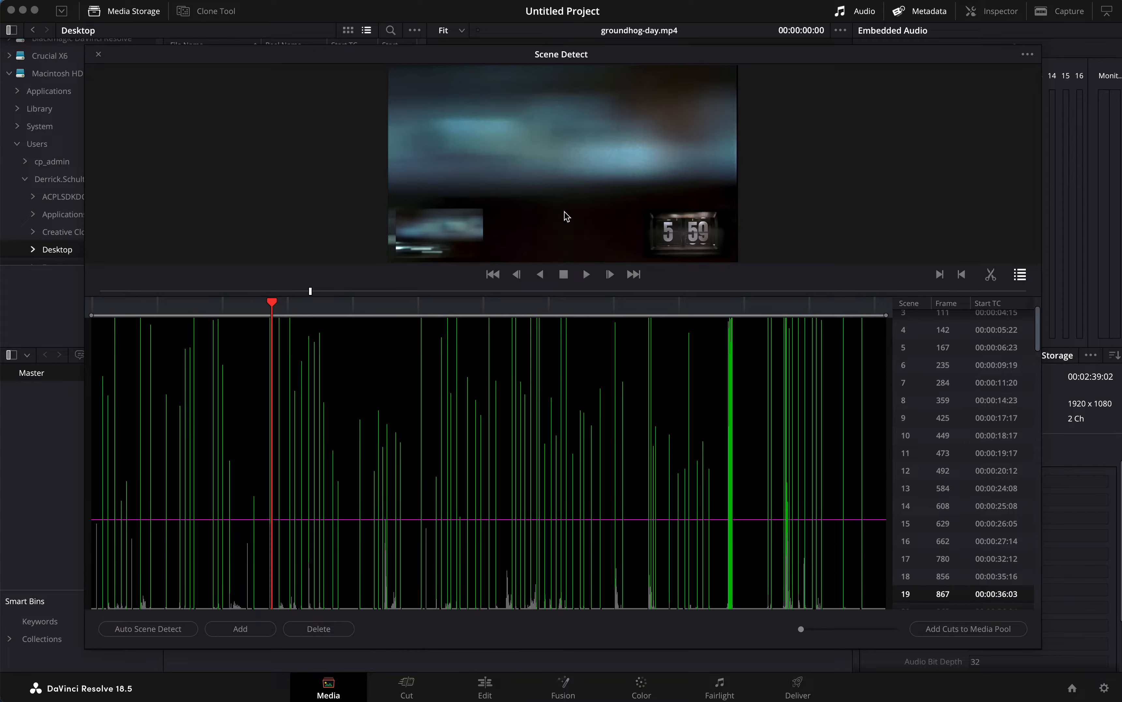
left_click(318, 628)
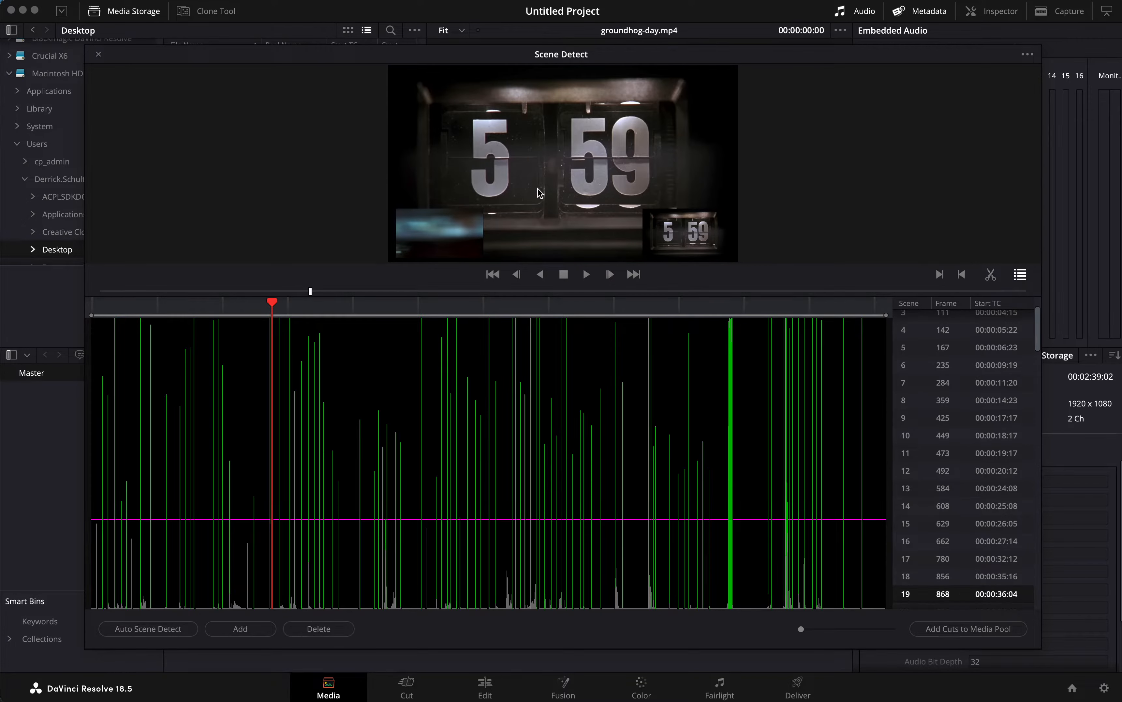
Step: Check the preview frames of the detected cuts one by one from scene 18 through scene 26
scroll(949, 414, "down", 5)
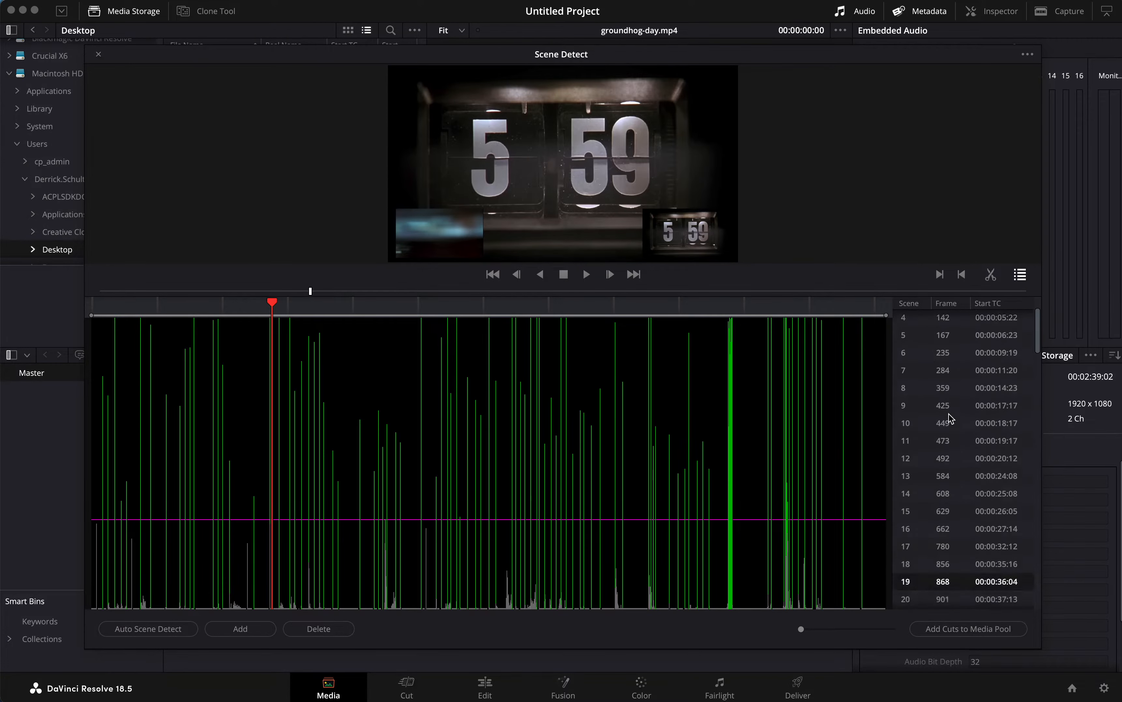
left_click(919, 414)
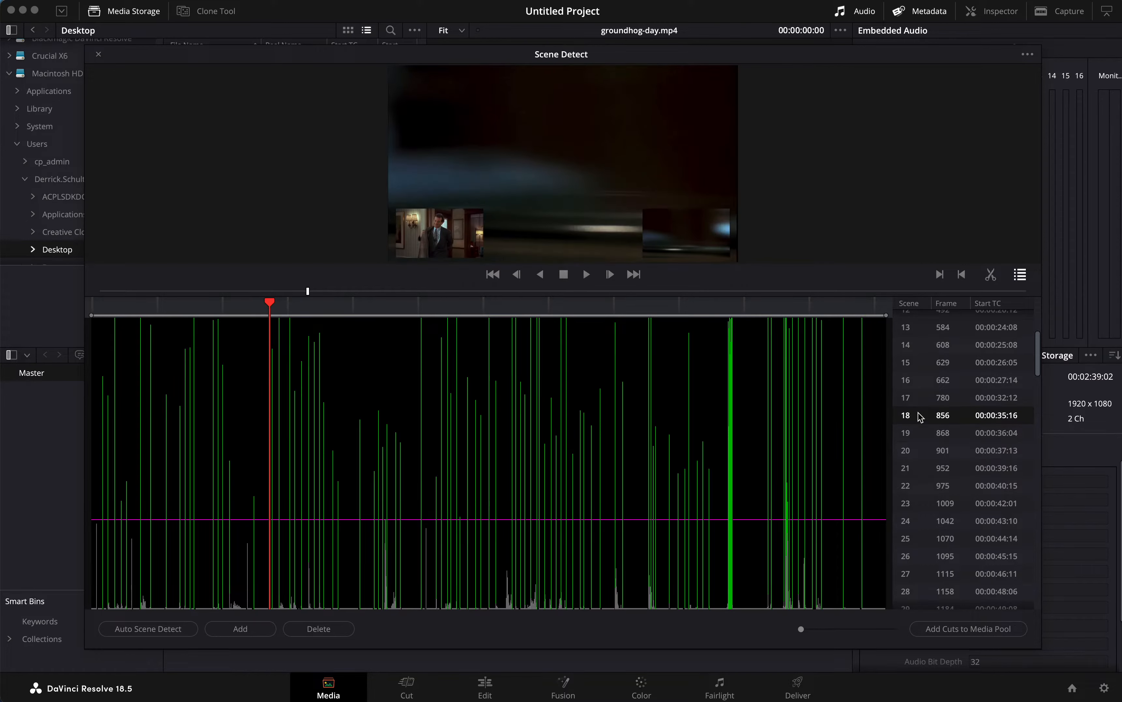
left_click(922, 433)
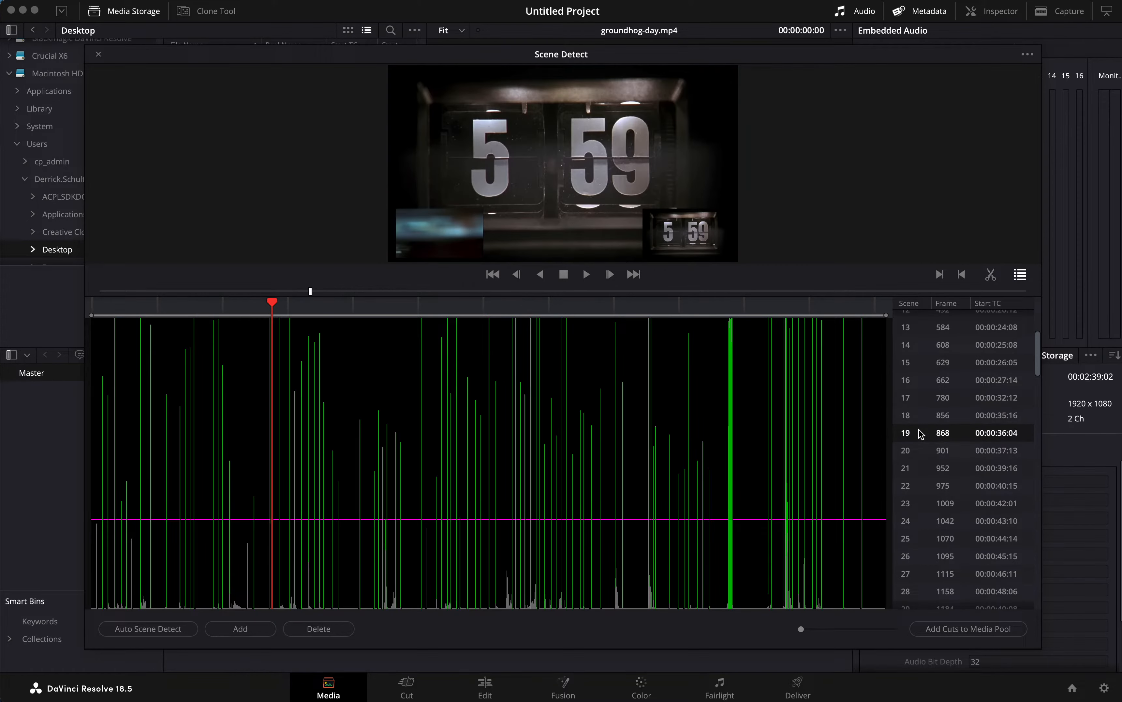
left_click(919, 451)
left_click(917, 465)
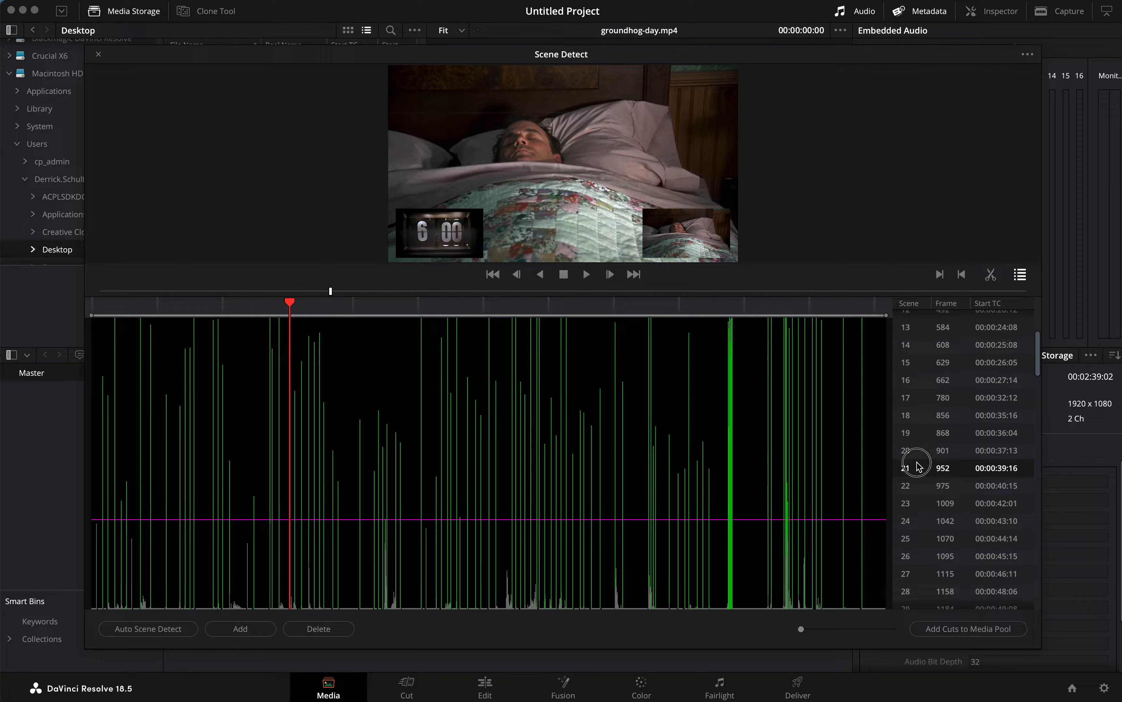
left_click(918, 484)
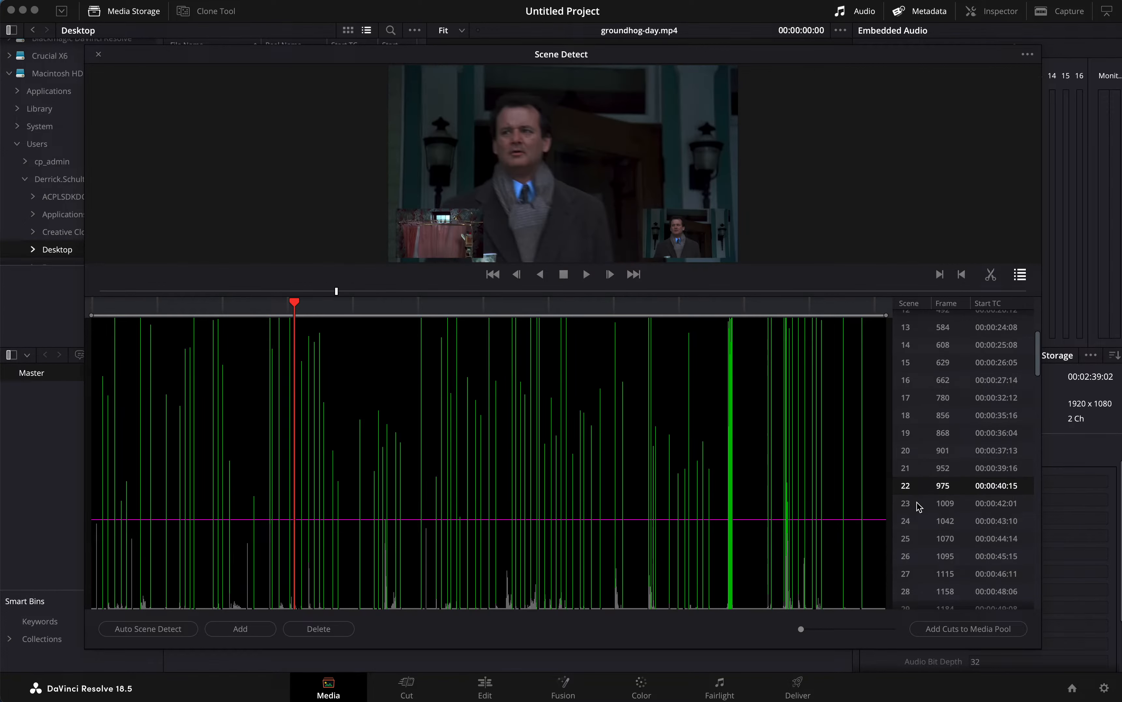
left_click(917, 502)
scroll(917, 511, "down", 3)
left_click(922, 458)
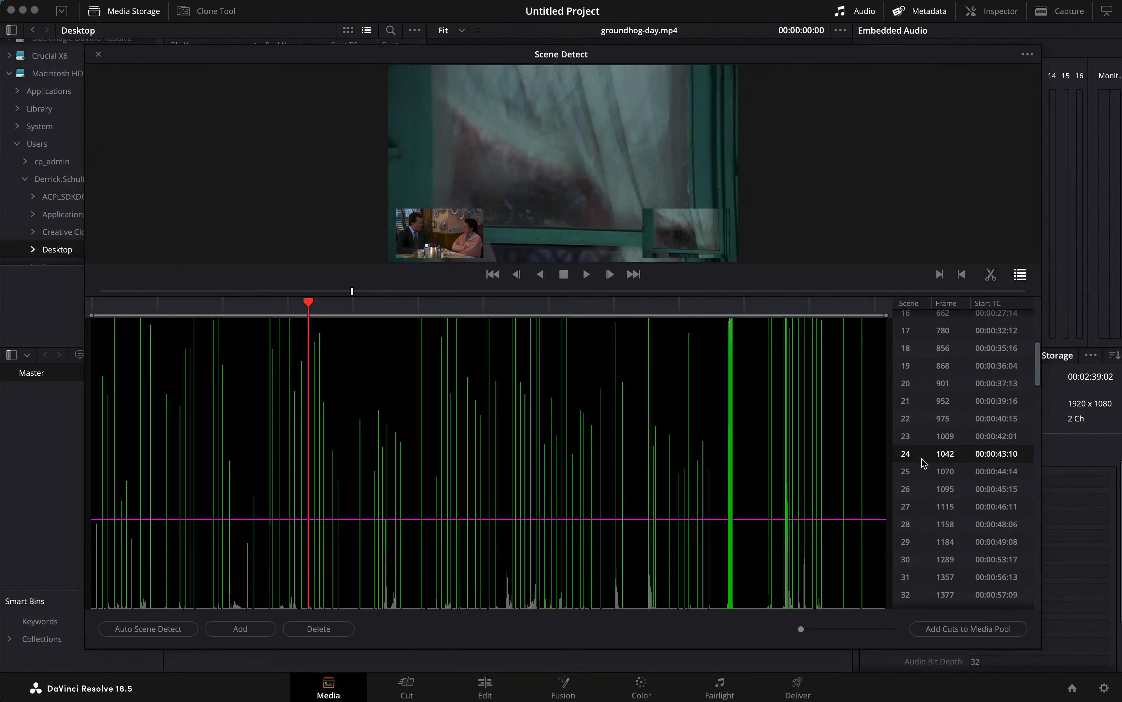
left_click(922, 473)
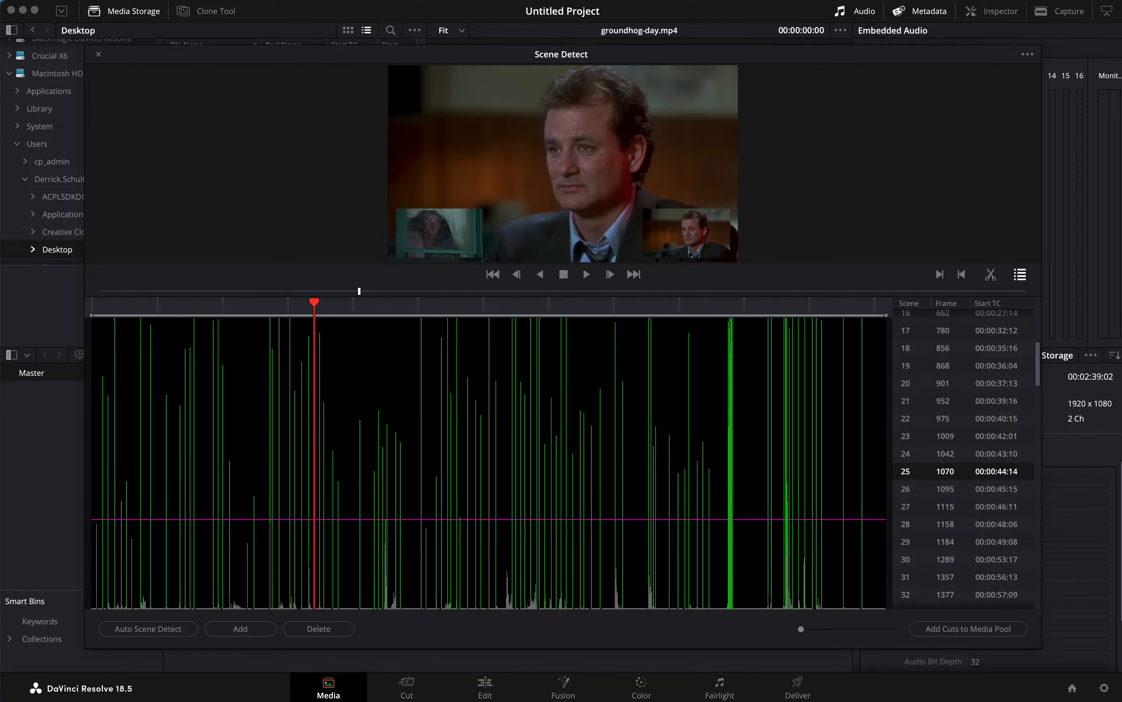
left_click(922, 491)
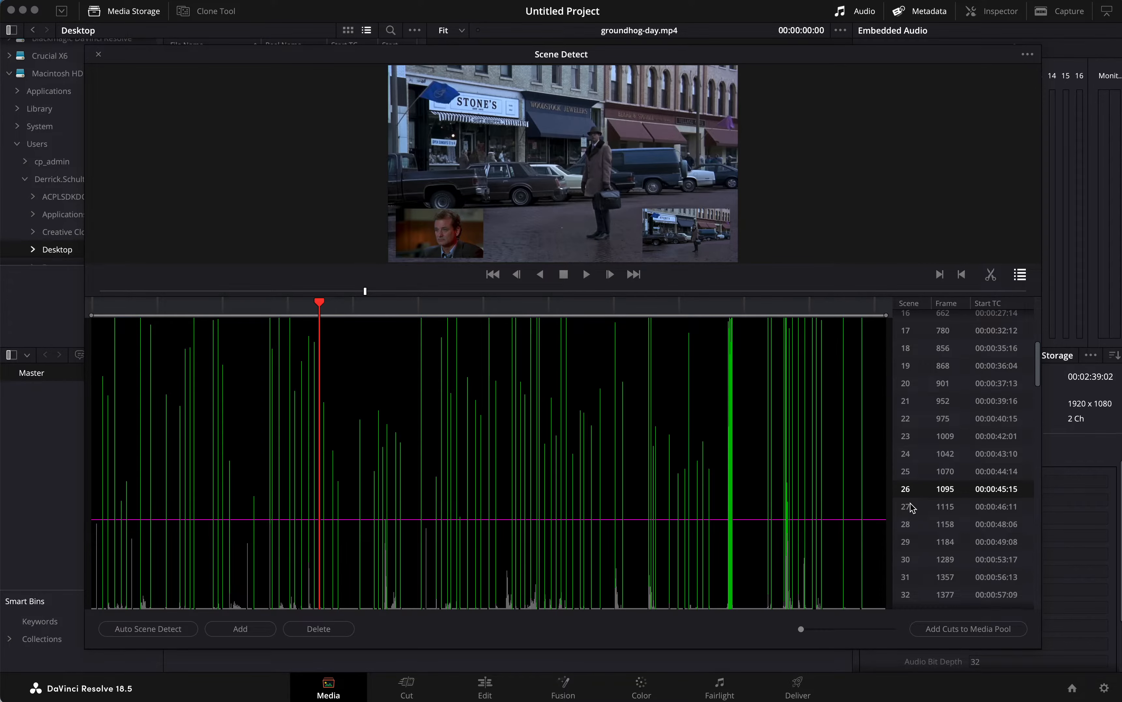
Step: Look over the rest of the scene list and check the preview frames of scenes 27 through 32
scroll(911, 507, "down", 15)
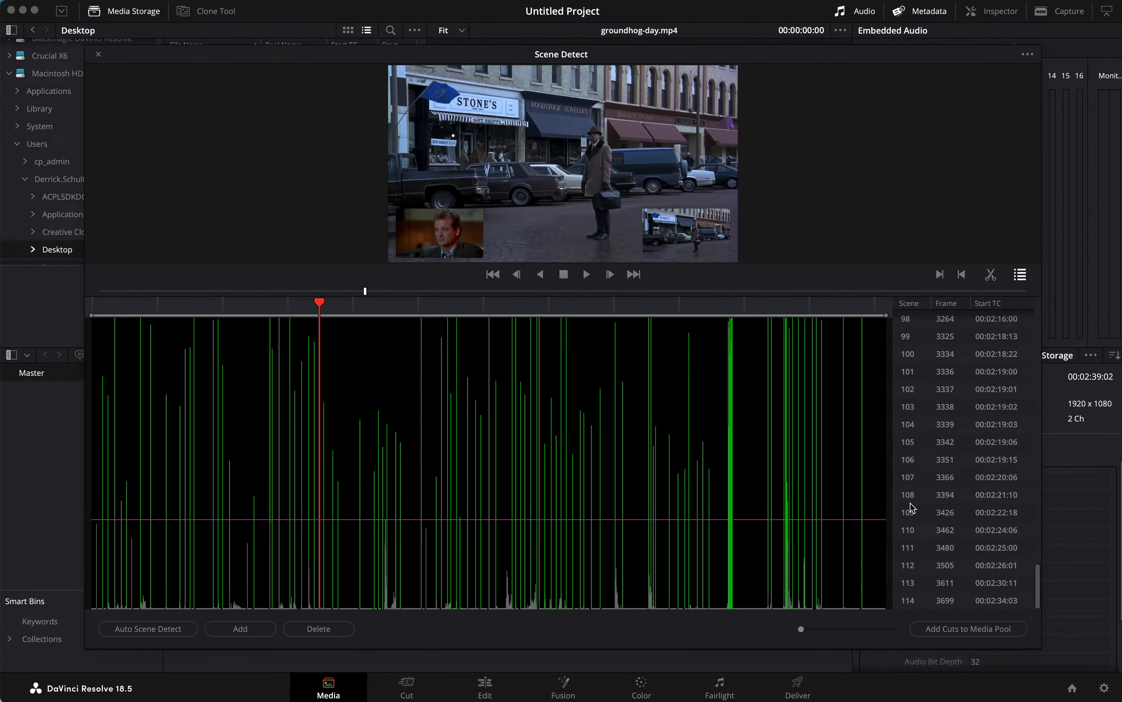
scroll(911, 508, "up", 15)
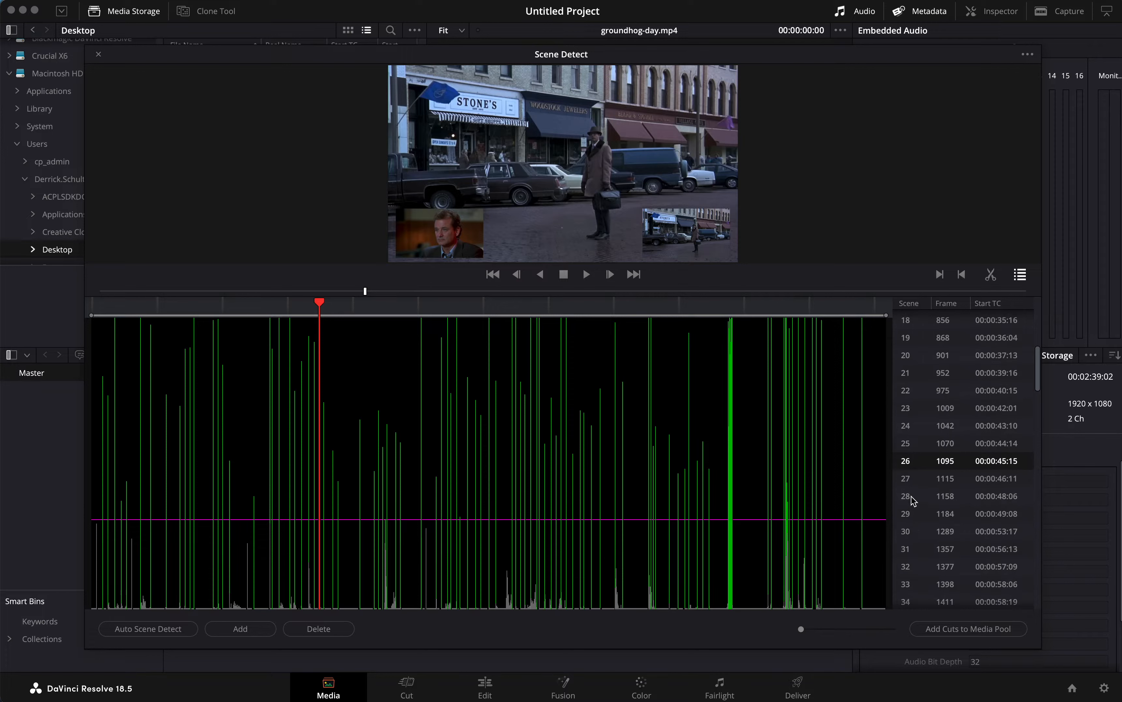
left_click(917, 480)
left_click(917, 498)
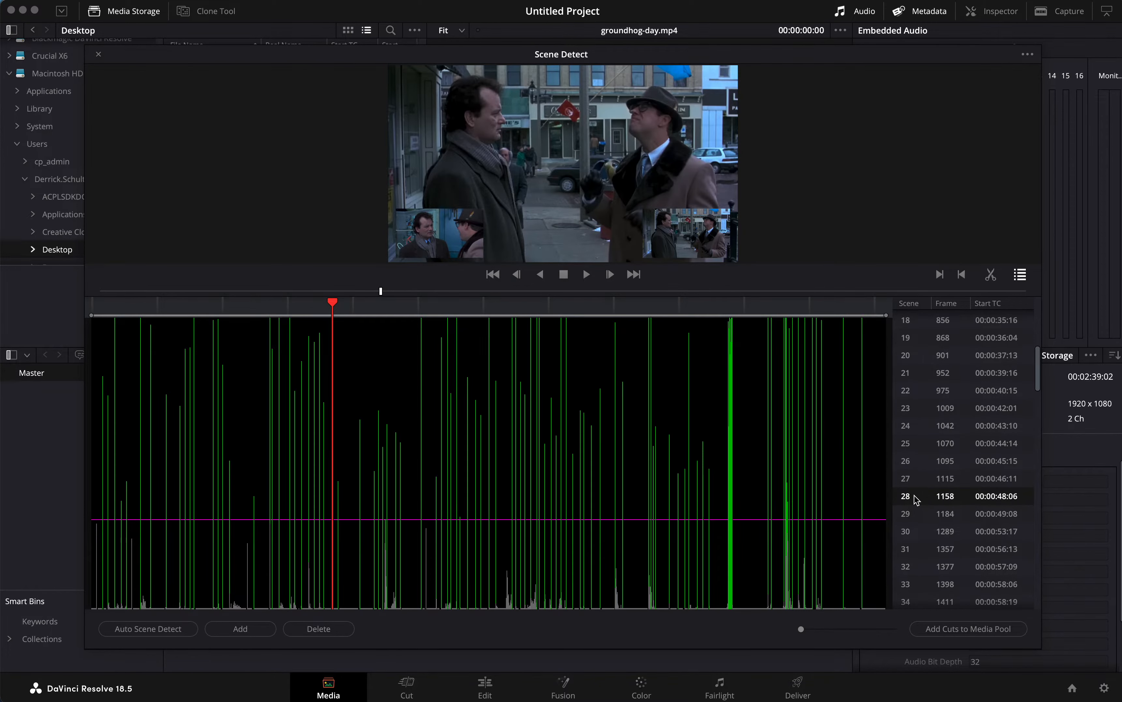
left_click(917, 512)
left_click(918, 526)
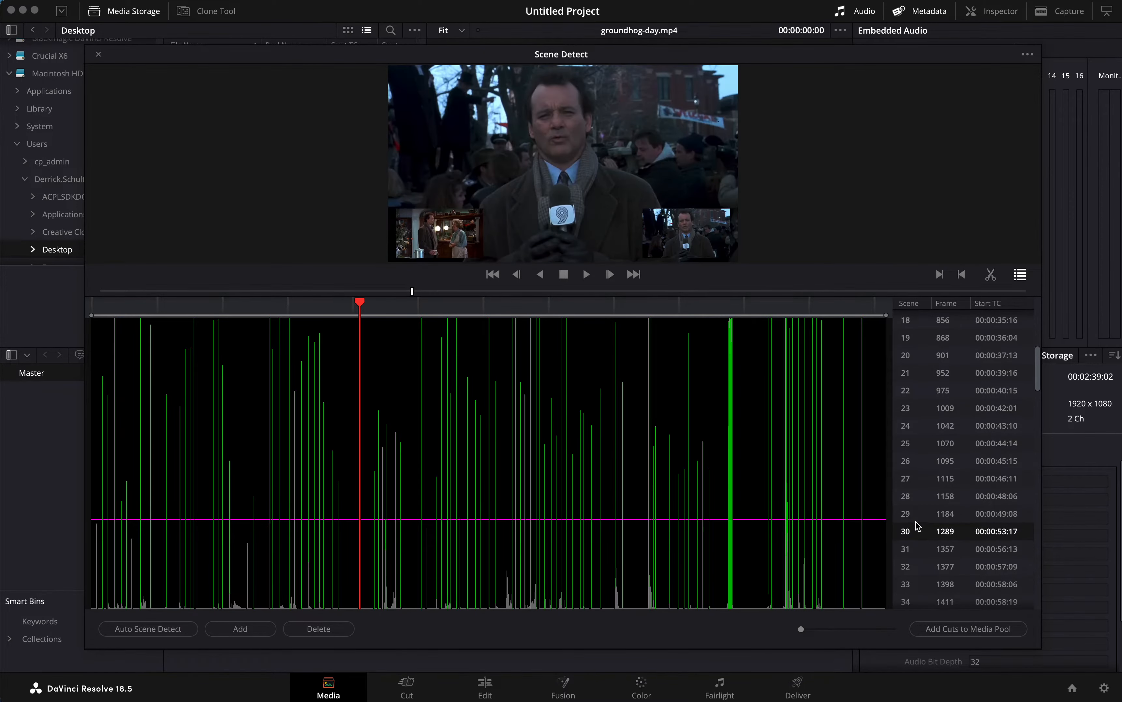
left_click(916, 548)
left_click(916, 565)
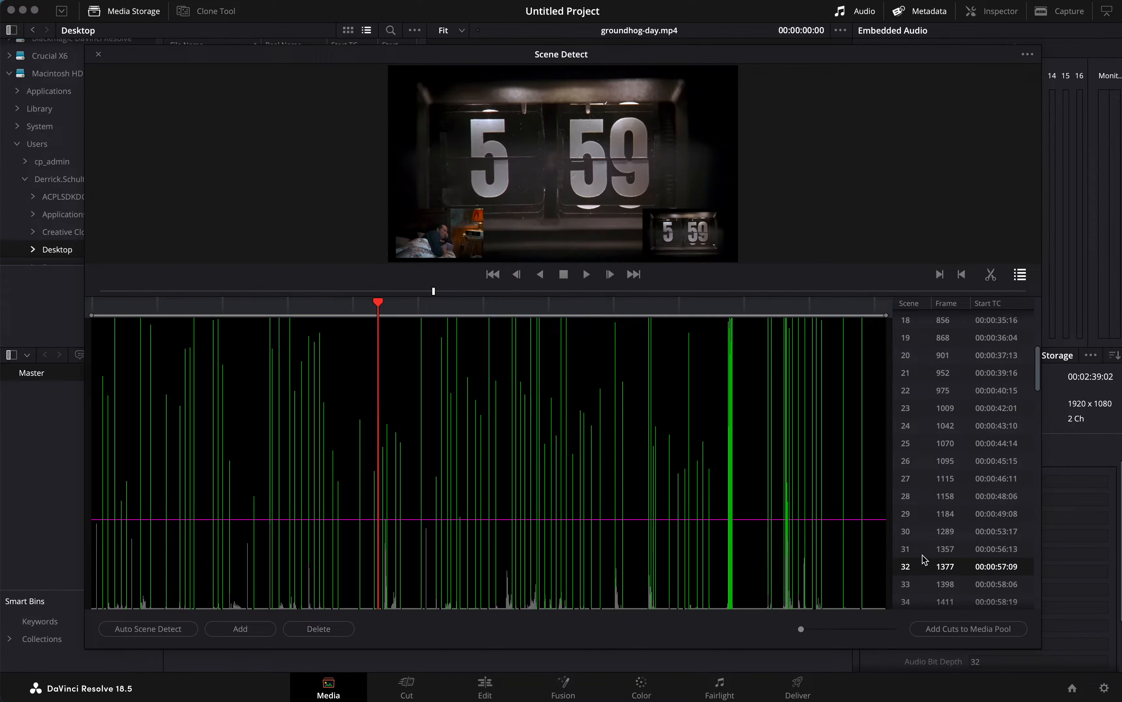
Step: Add the detected cuts to the media pool and close the Scene Detect window
left_click(952, 629)
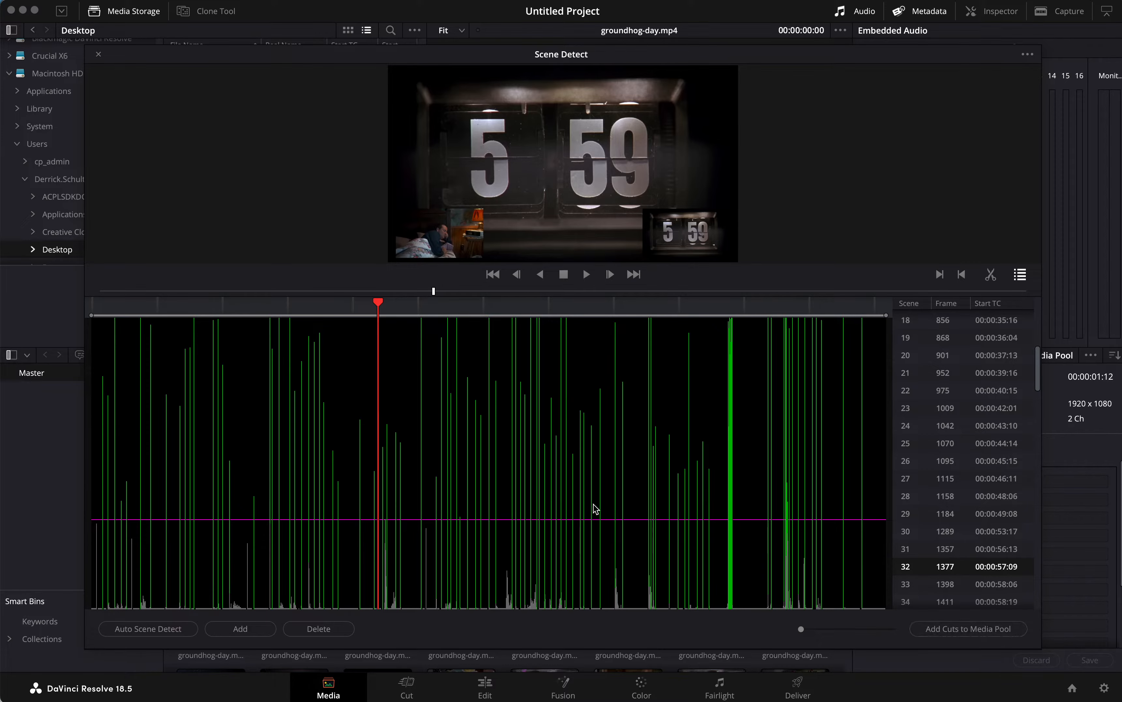
left_click_drag(138, 52, 158, 35)
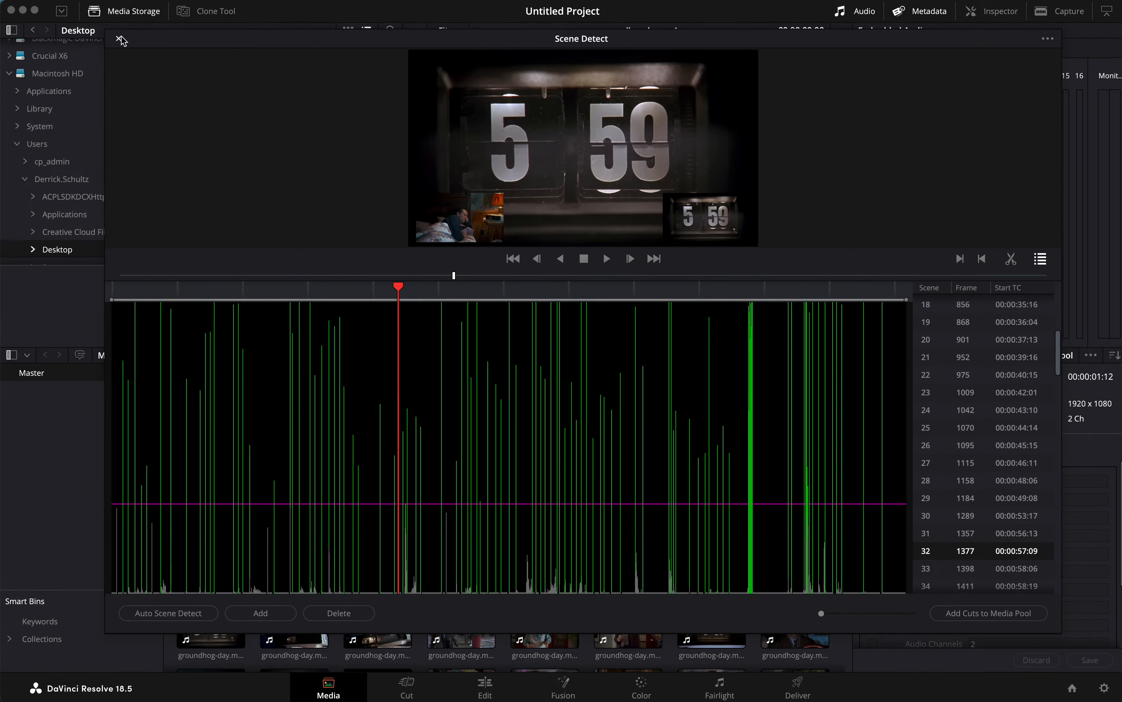
left_click(121, 38)
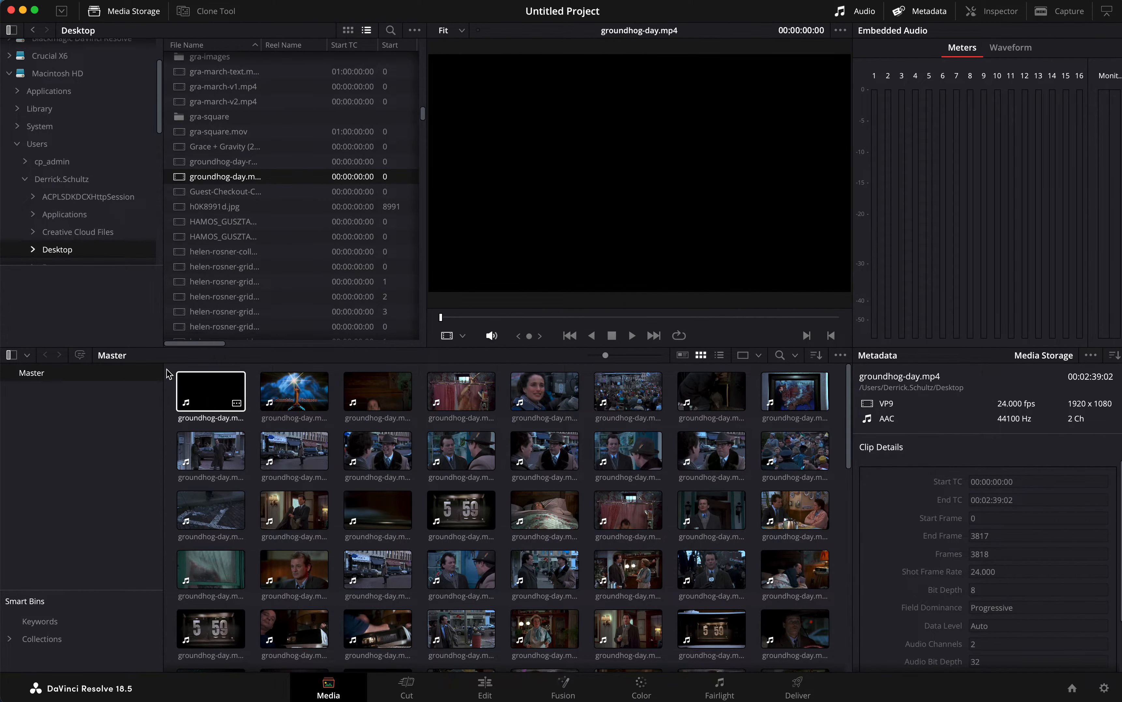
Step: On the Cut page, place all groundhog-day.mp4 scene clips from the media pool on a new timeline
left_click(172, 382)
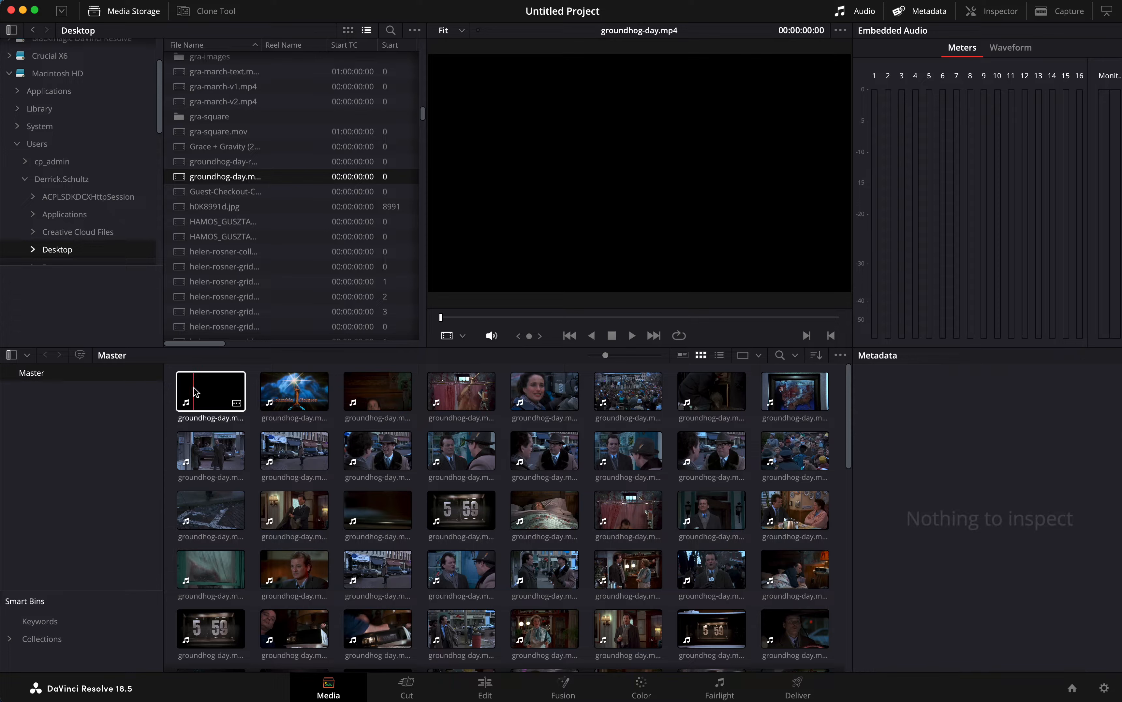
key("super+a")
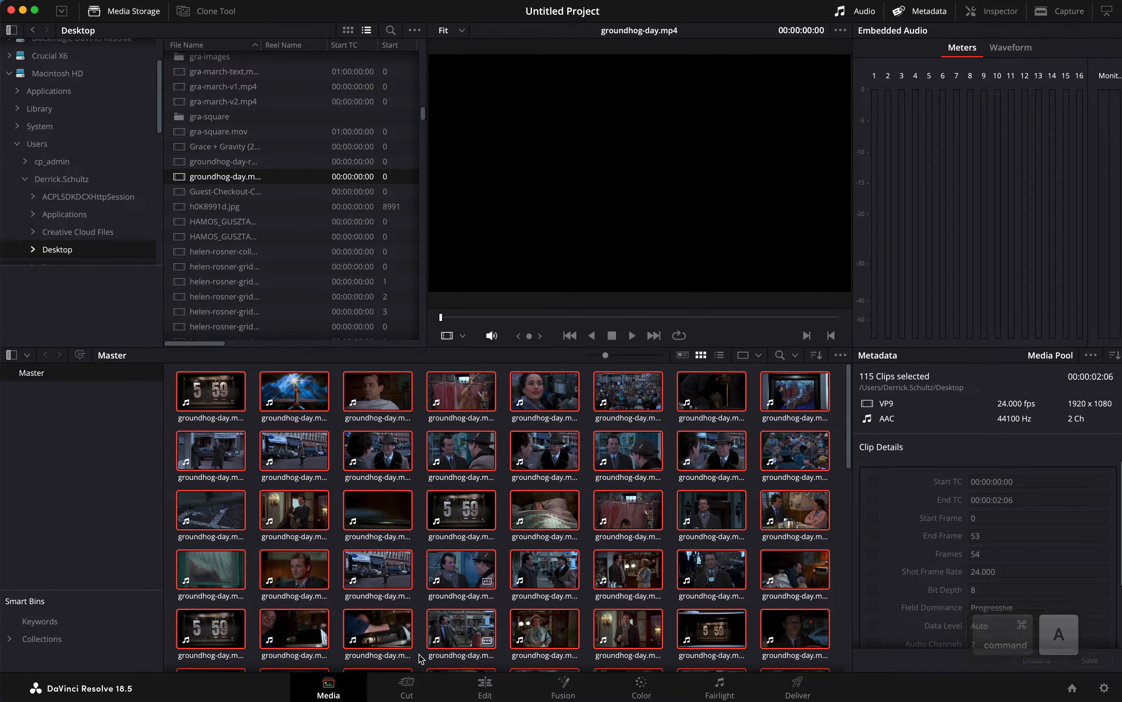
left_click(406, 686)
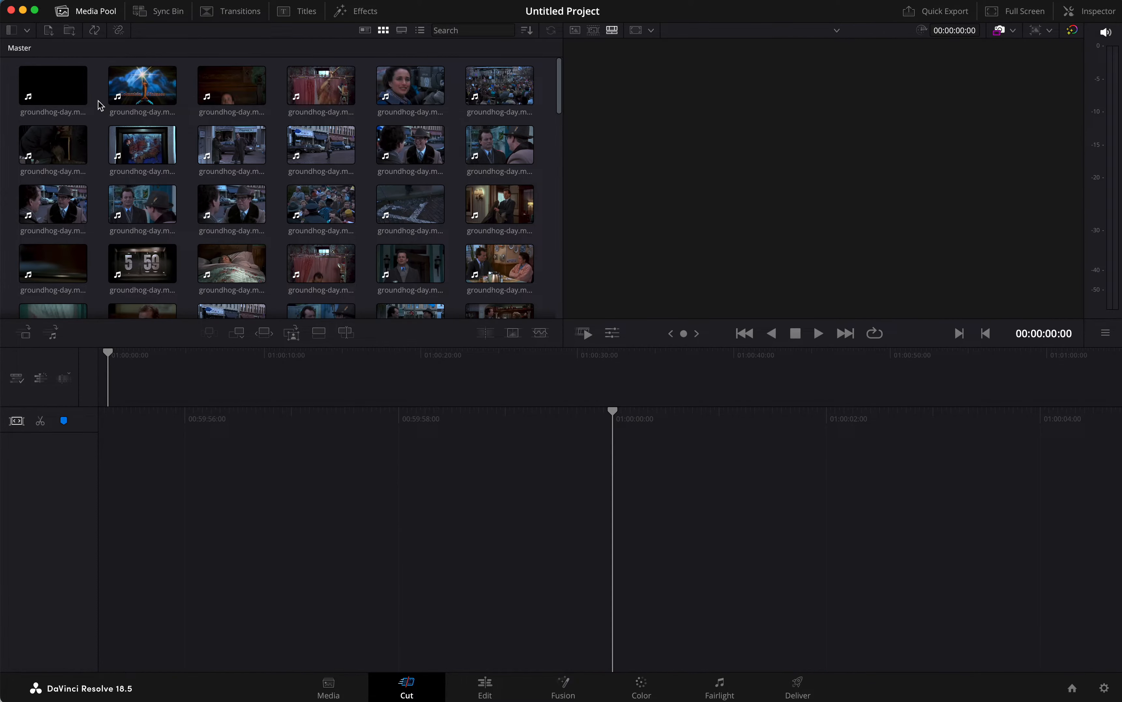
key("super+a")
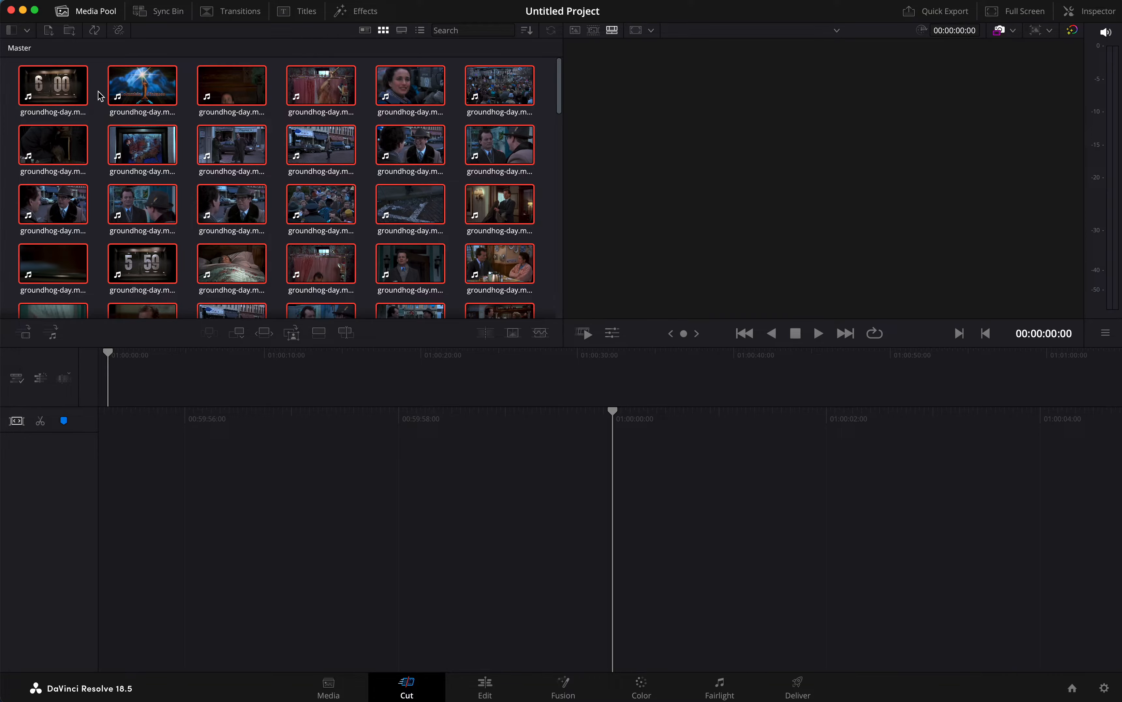
scroll(180, 181, "down", 10)
scroll(180, 181, "up", 10)
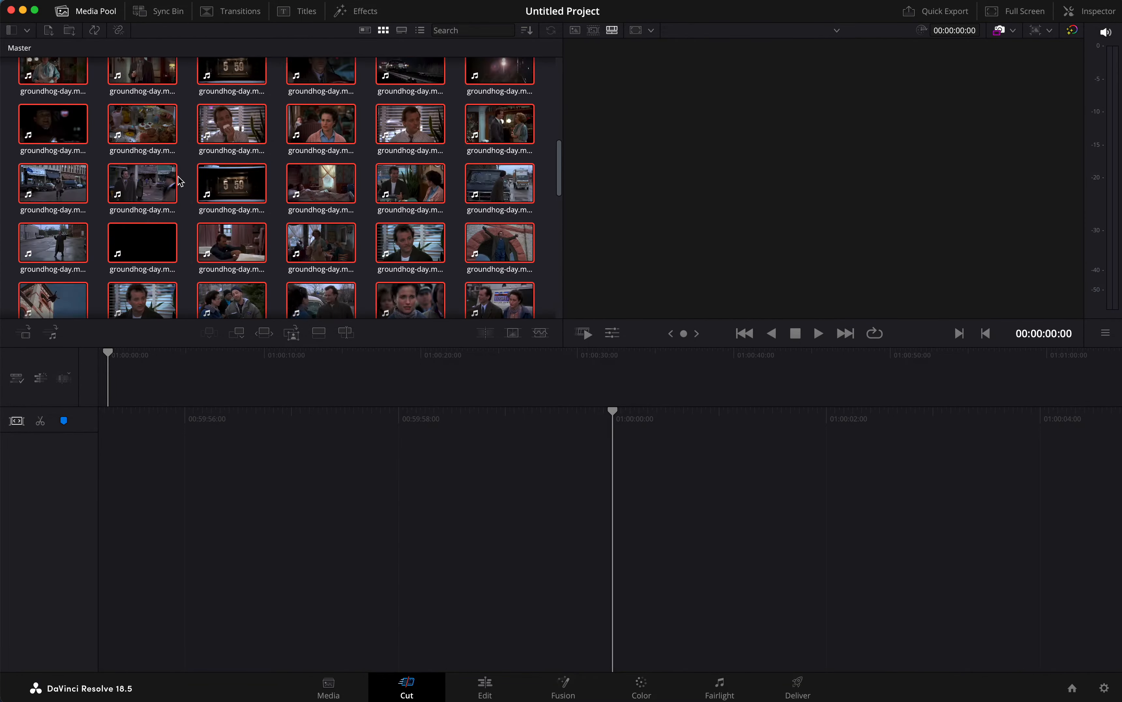
left_click_drag(50, 88, 575, 496)
left_click_drag(622, 541, 617, 544)
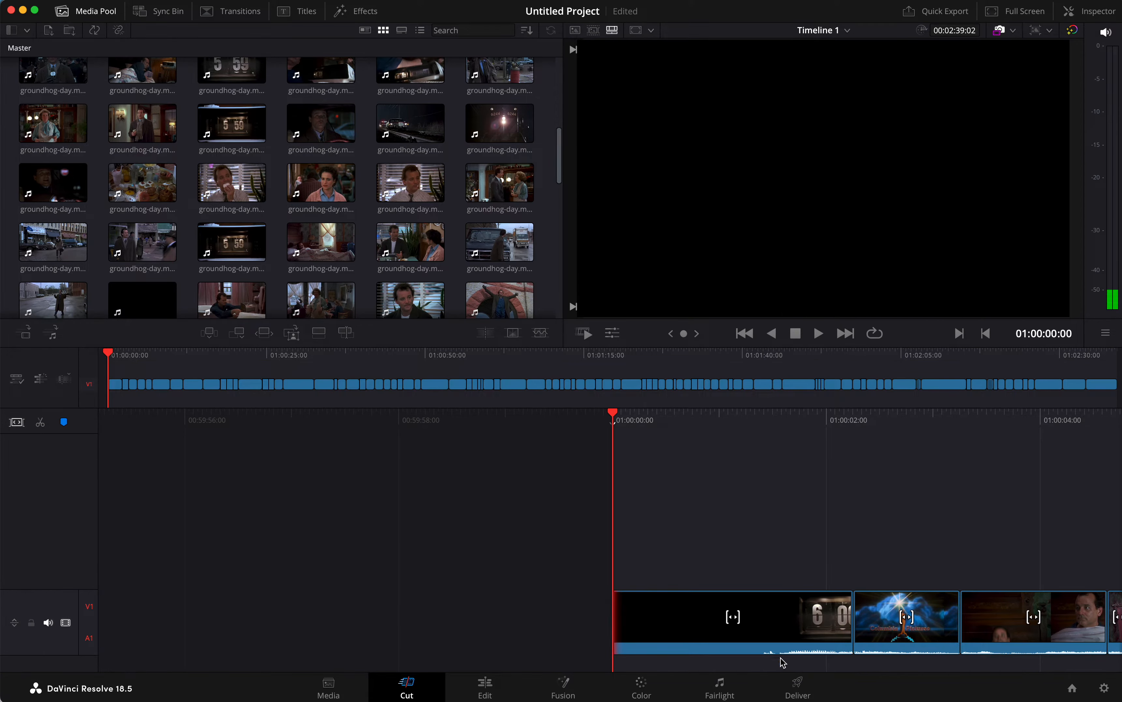
Step: On the Deliver page, set up an H.264 Master export that renders individual clips at source resolution
left_click(791, 679)
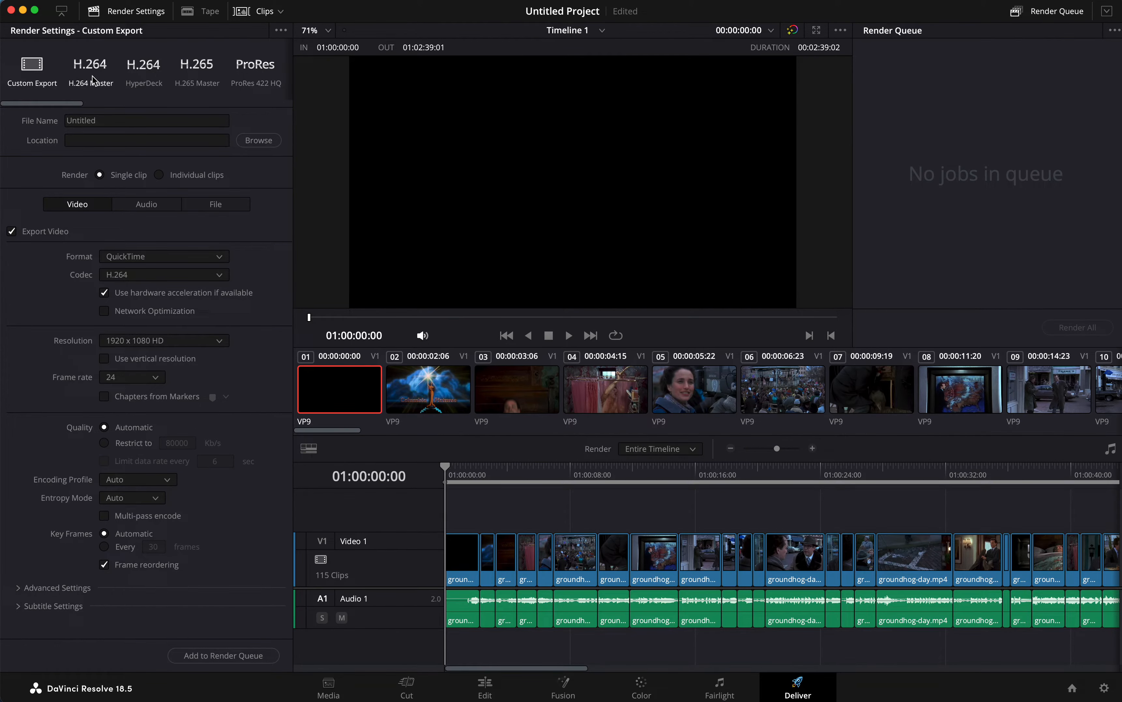
left_click(86, 68)
left_click(160, 175)
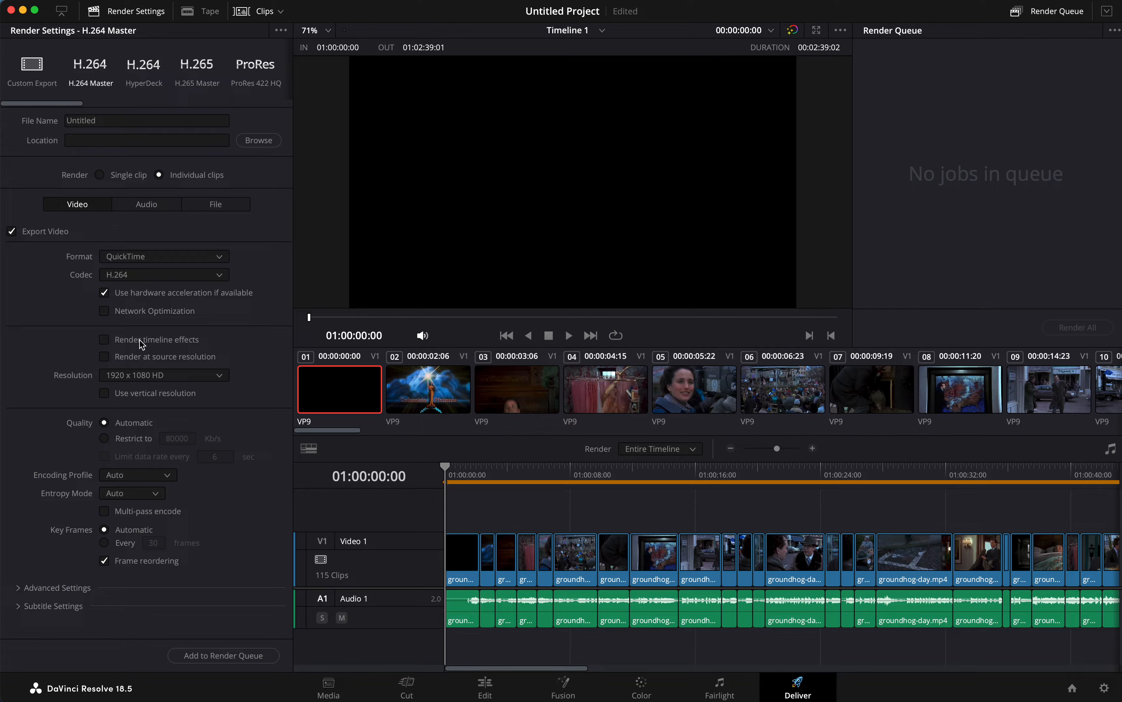
left_click(124, 356)
Step: In the file settings of the export, enable unique filenames and set the custom name to Groundhog-day
left_click(209, 211)
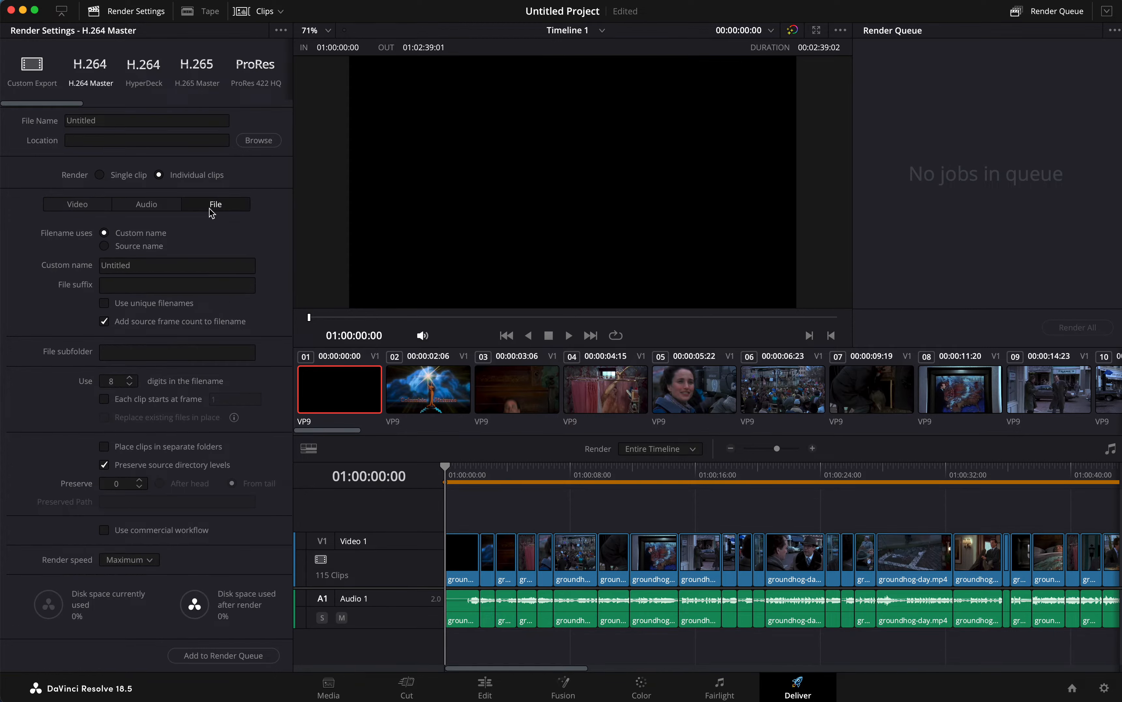
left_click(104, 303)
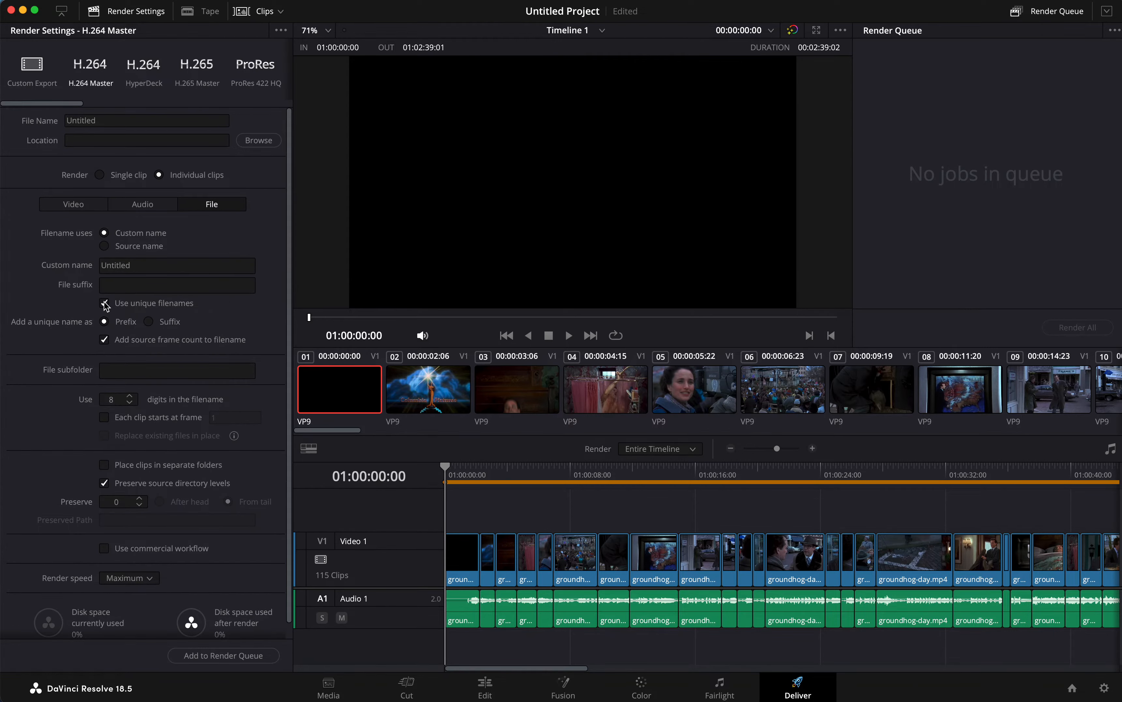
double_click(140, 266)
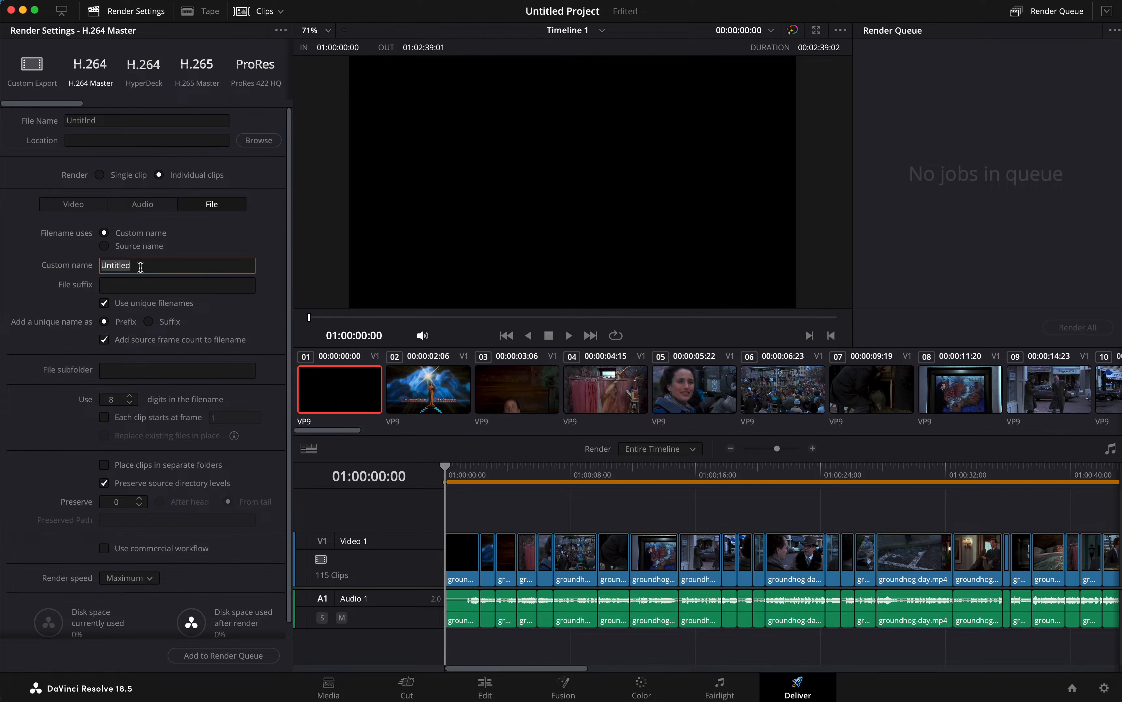
type("Groundhog-d")
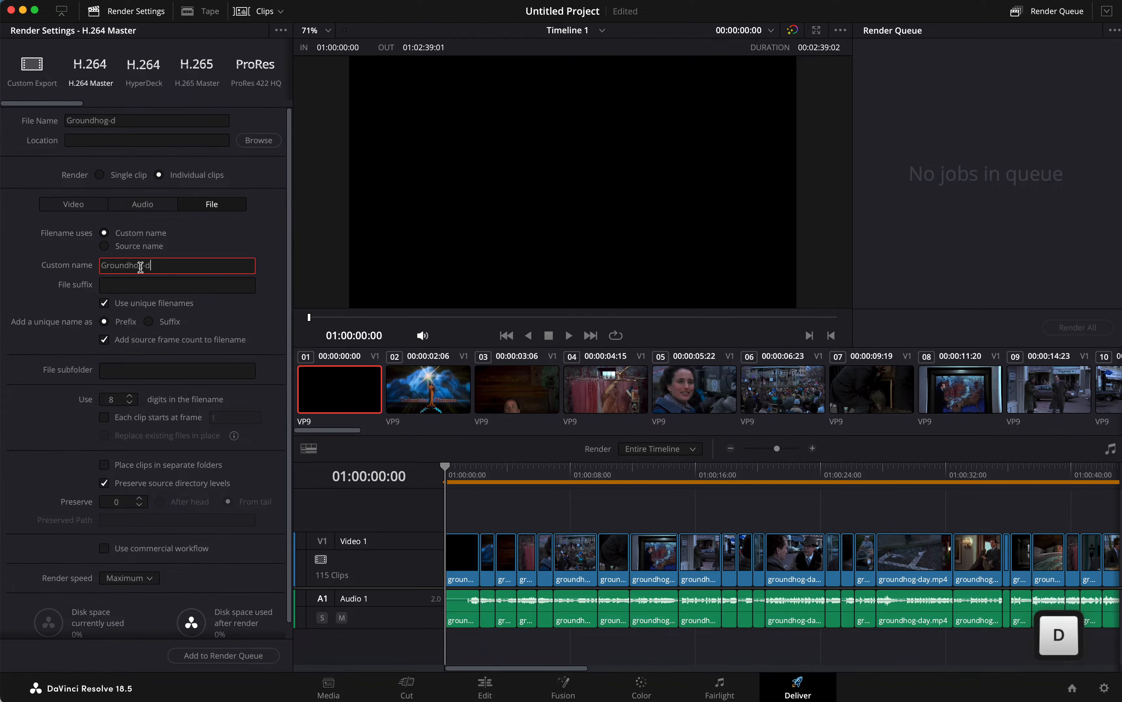
type("y")
left_click(152, 265)
type("a")
Step: Add the unique name as a suffix, turn off adding the source frame count to the filename, and return to the video settings
left_click(149, 321)
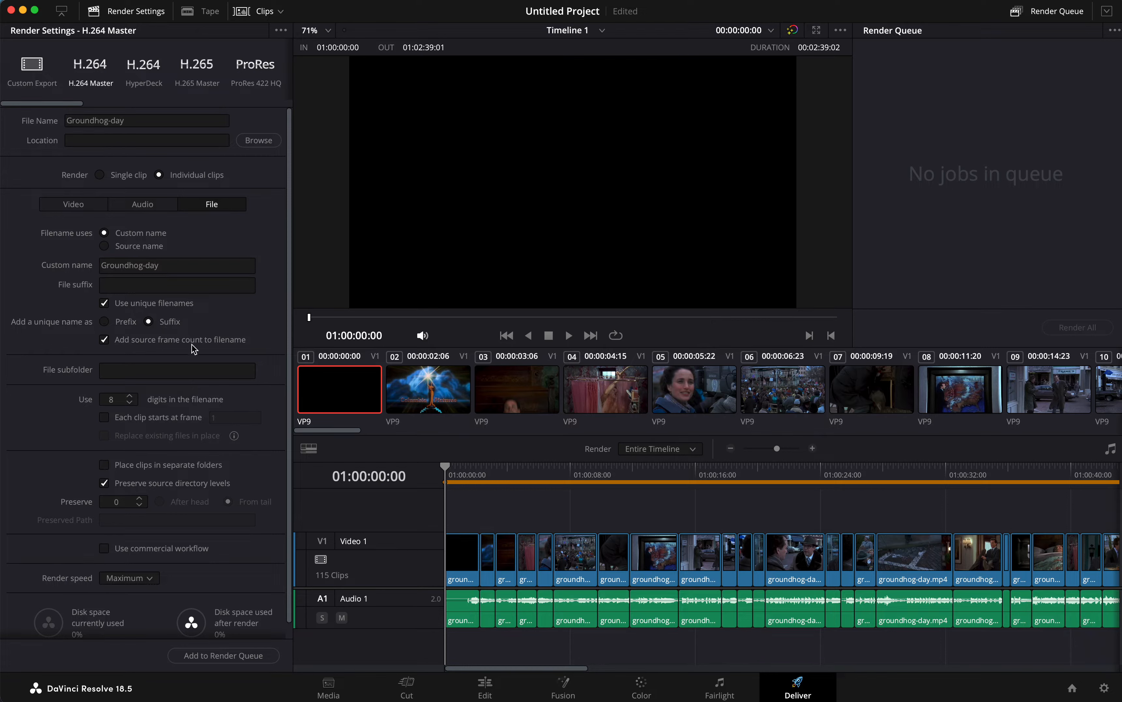
left_click(104, 340)
scroll(156, 462, "down", 1)
scroll(157, 218, "up", 1)
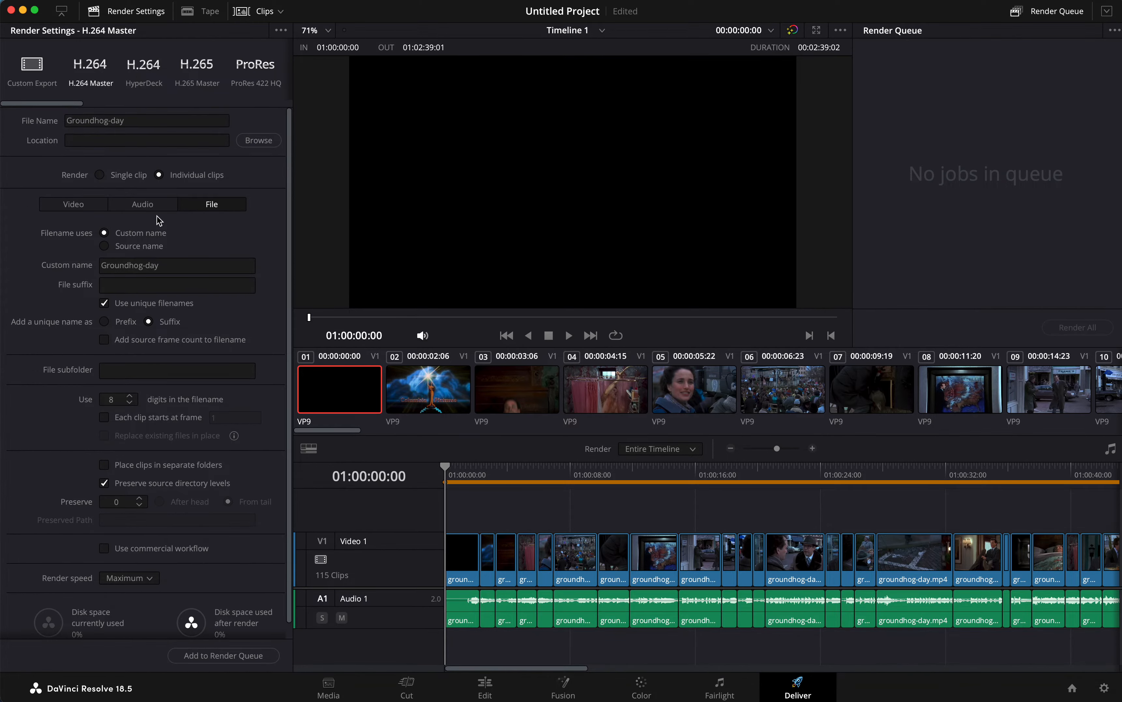
left_click(69, 203)
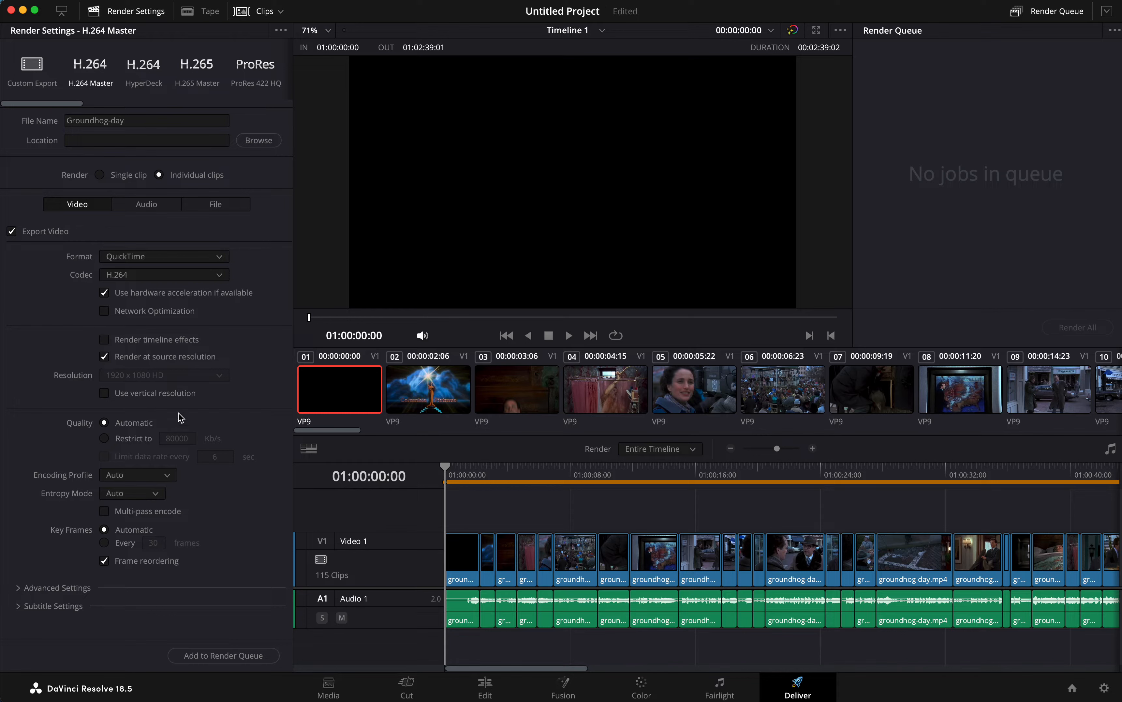
Step: Add the export to the render queue with a new Desktop folder named groundhog-day as its destination, and start rendering
left_click(229, 657)
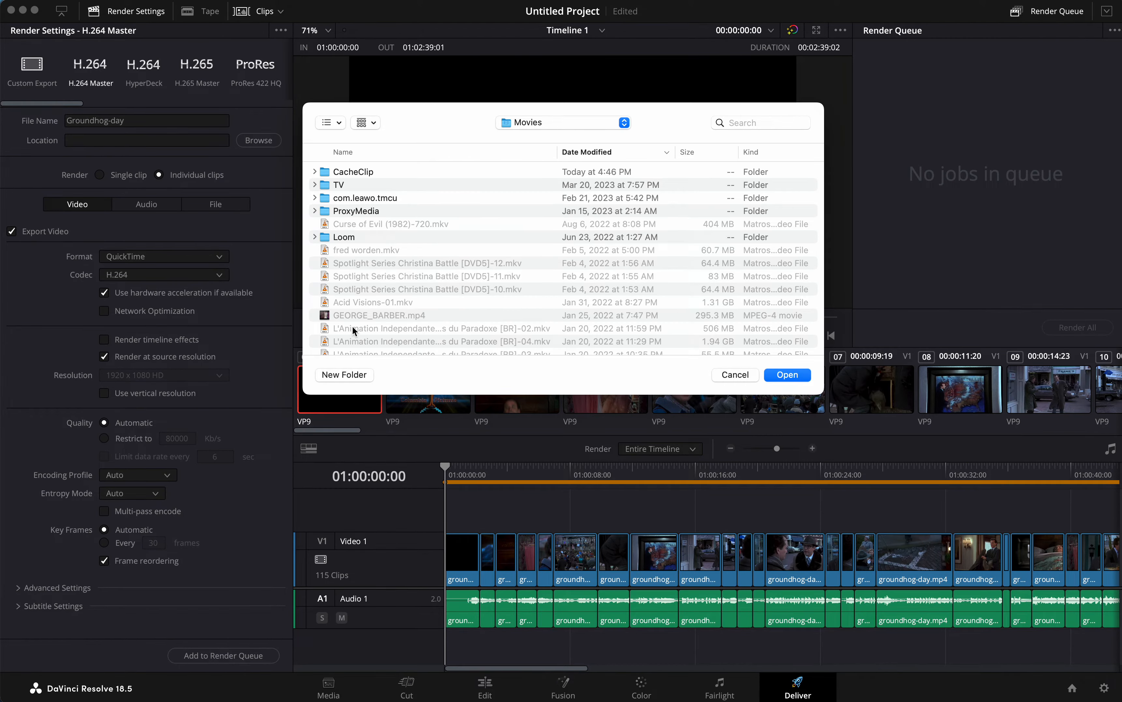
left_click(520, 123)
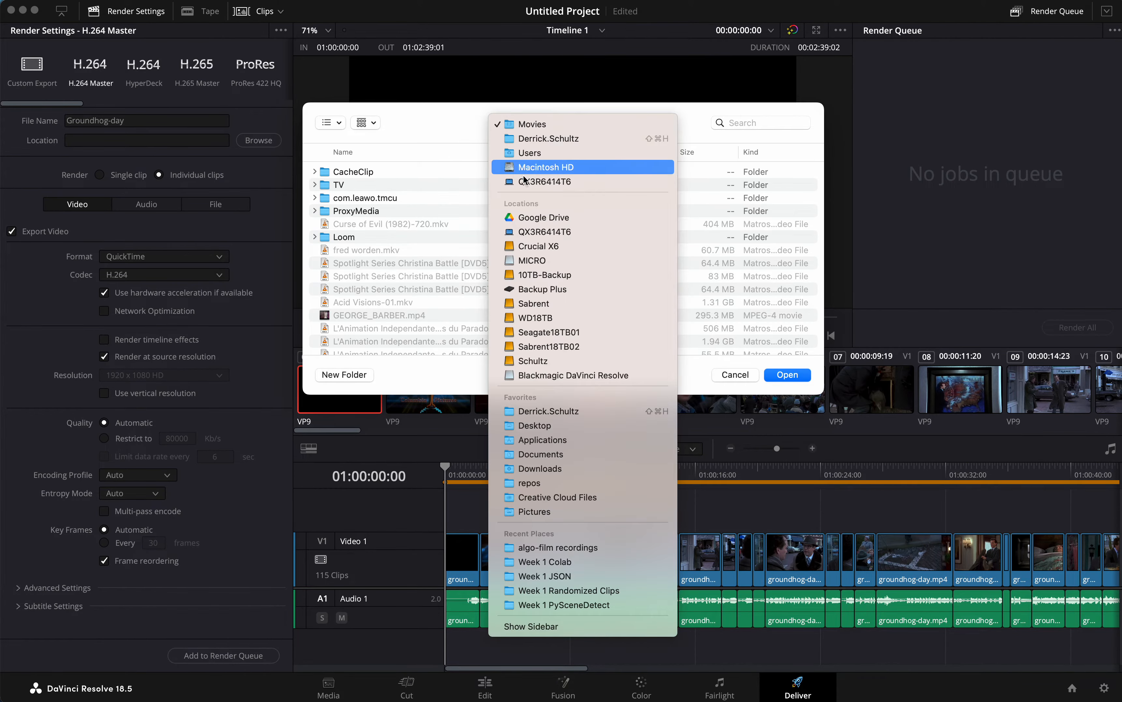
left_click(523, 426)
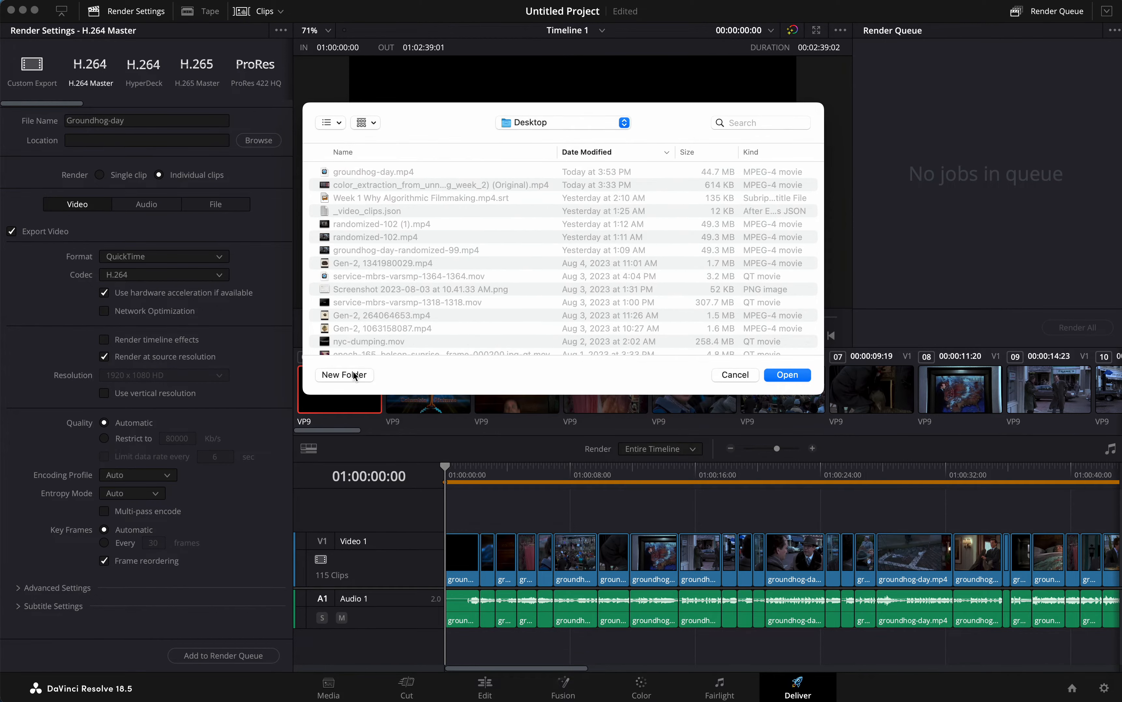
left_click(353, 375)
type("gr")
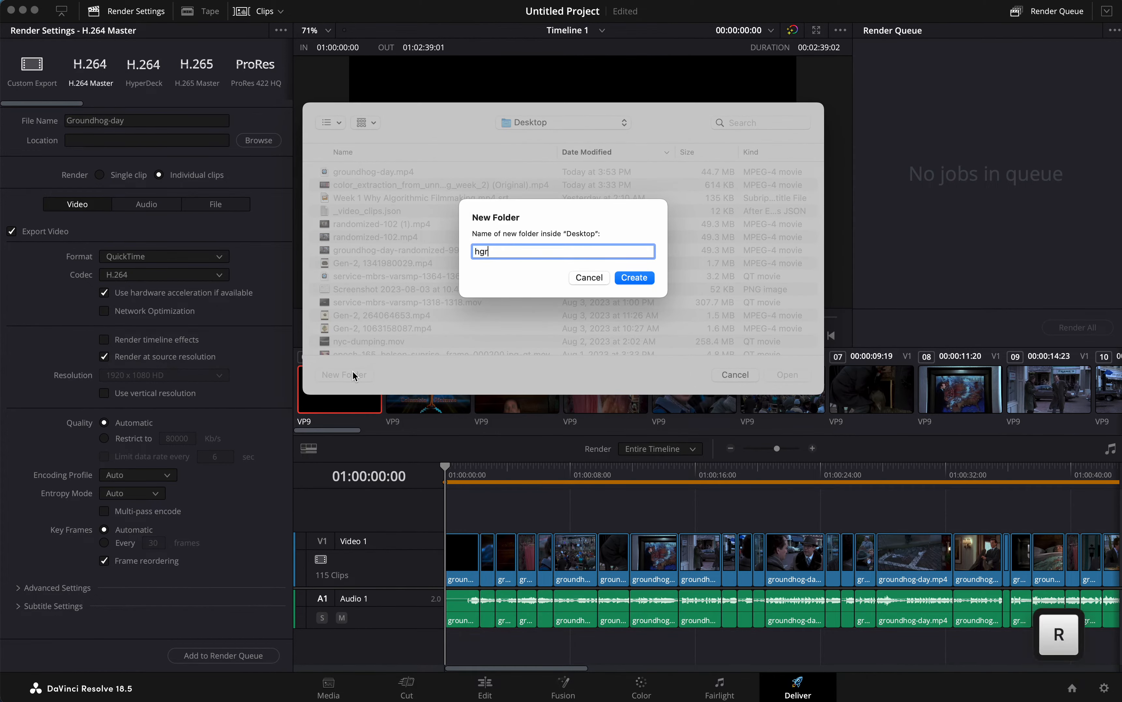
key("BackSpace")
key("BackSpace")
type("h")
key("BackSpace")
type("ground")
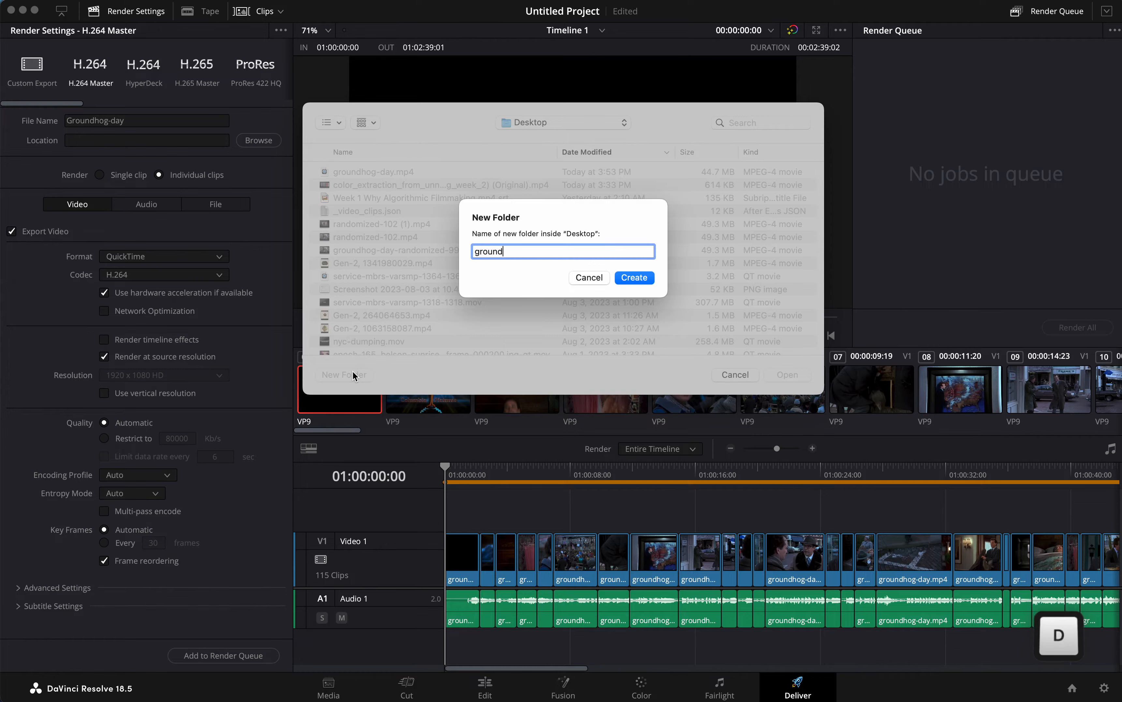
type("hog-day")
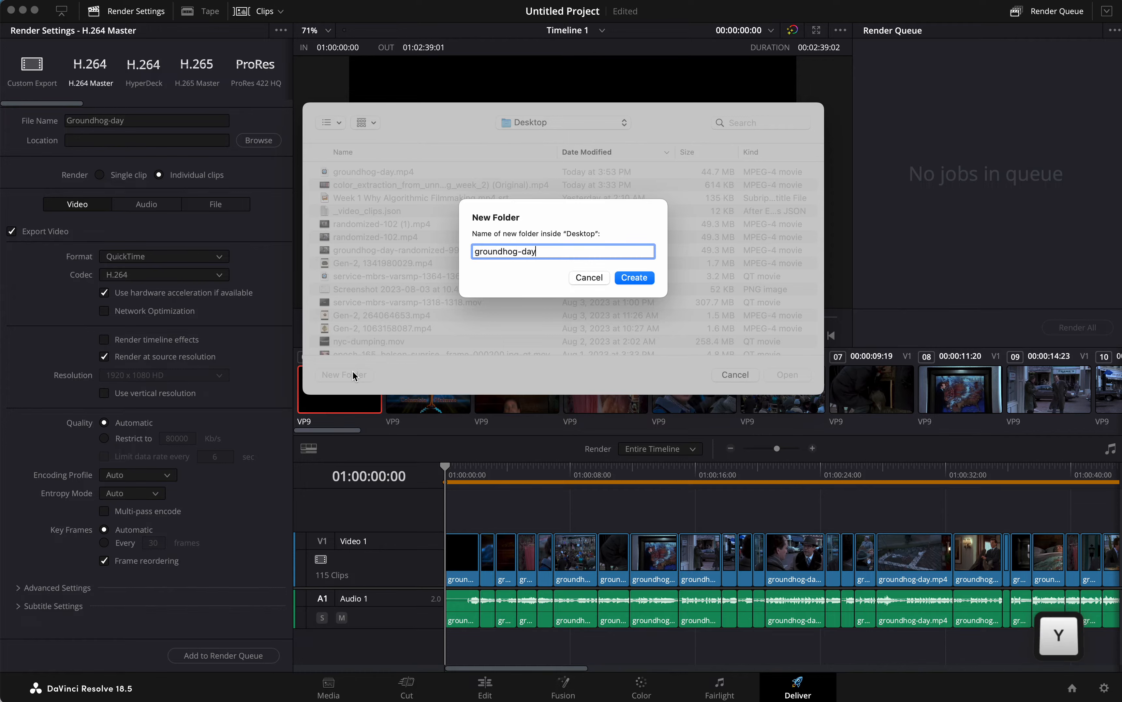
key("Return")
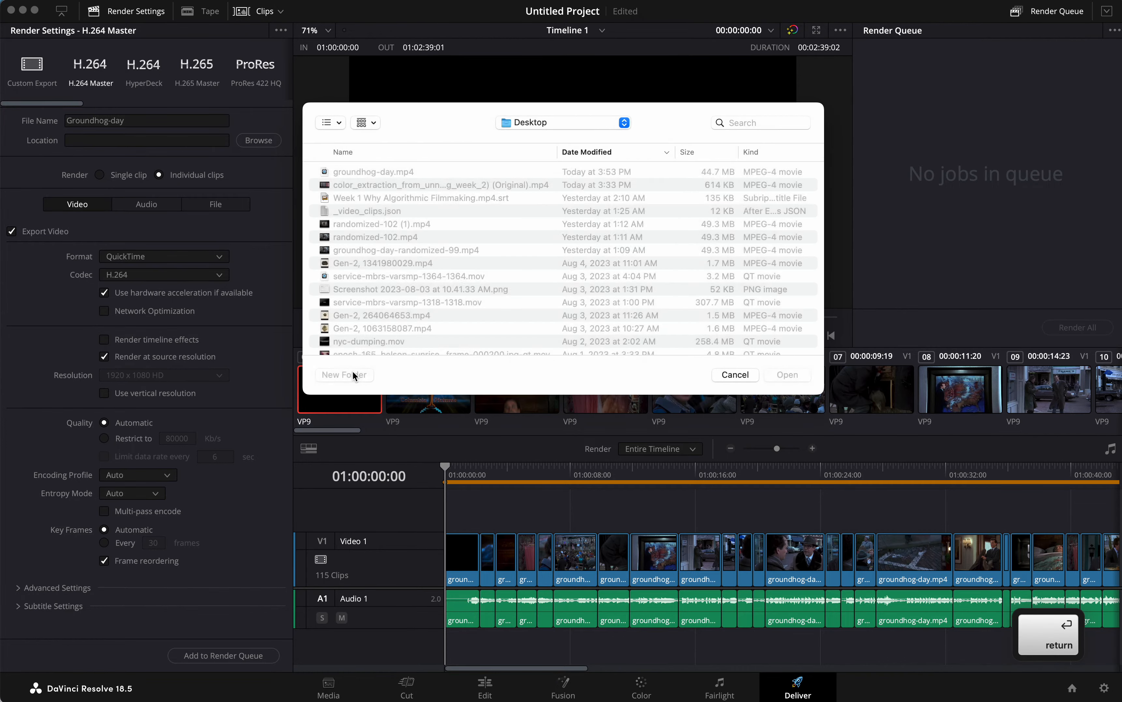
key("Return")
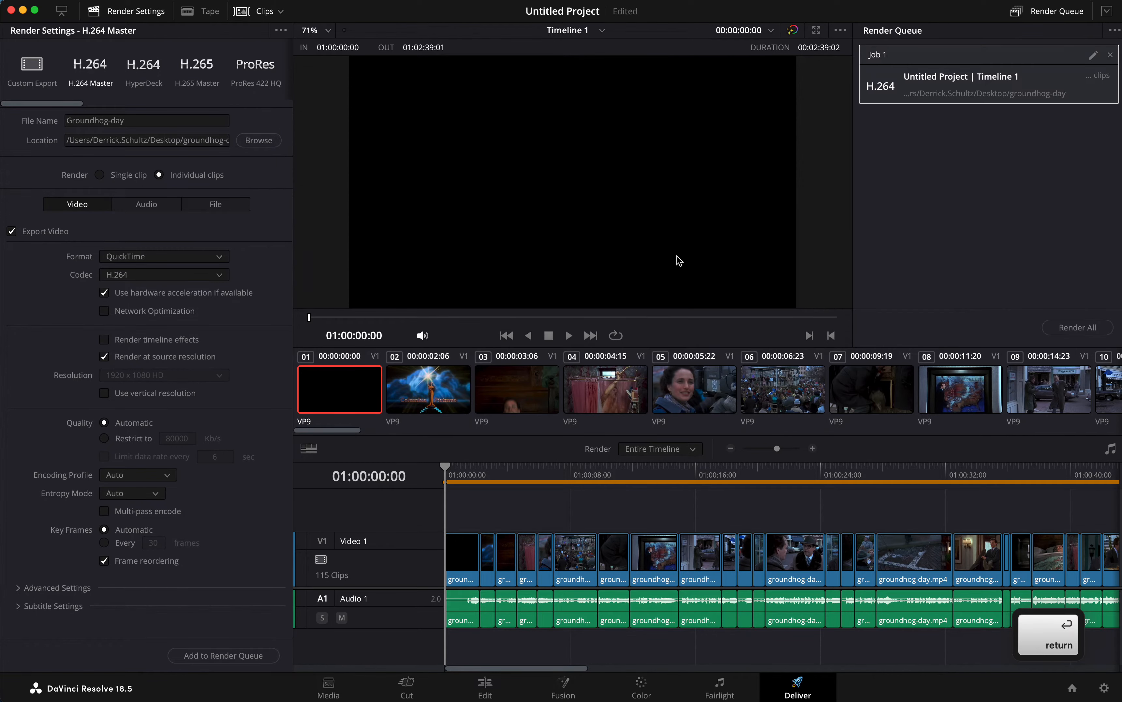
left_click(1078, 327)
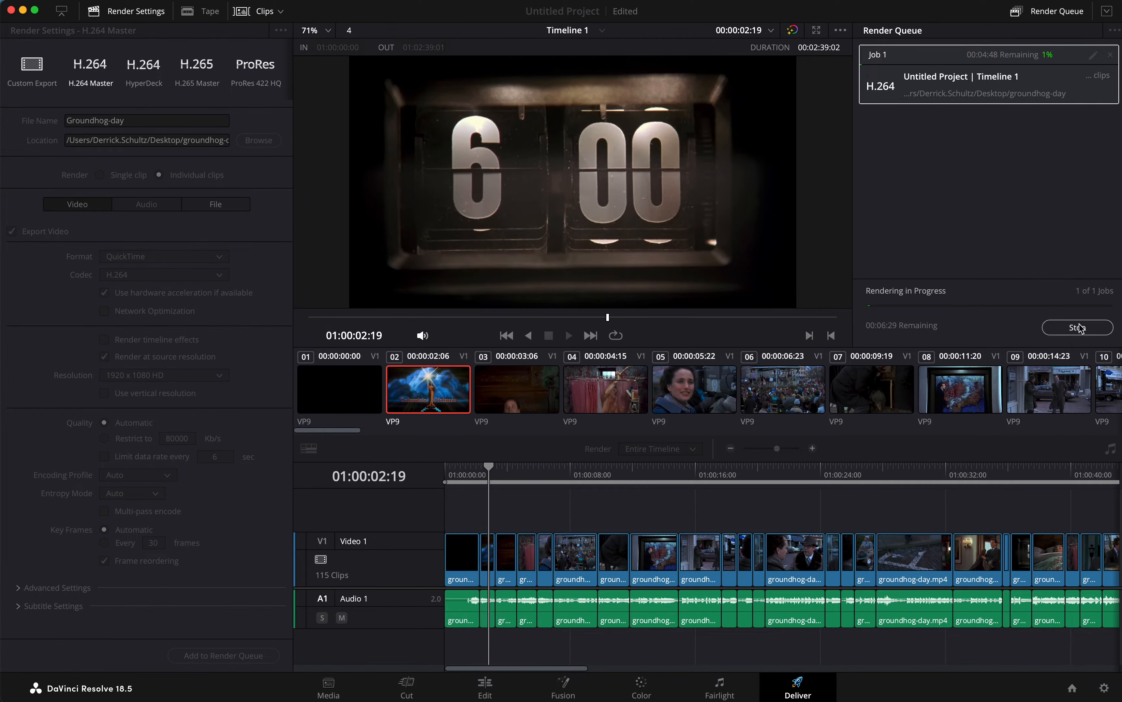
Step: Switch to Finder, check the groundhog-day folder for the first rendered file, and return to DaVinci Resolve
key("super+Tab")
key("super+Tab")
key("super+Tab")
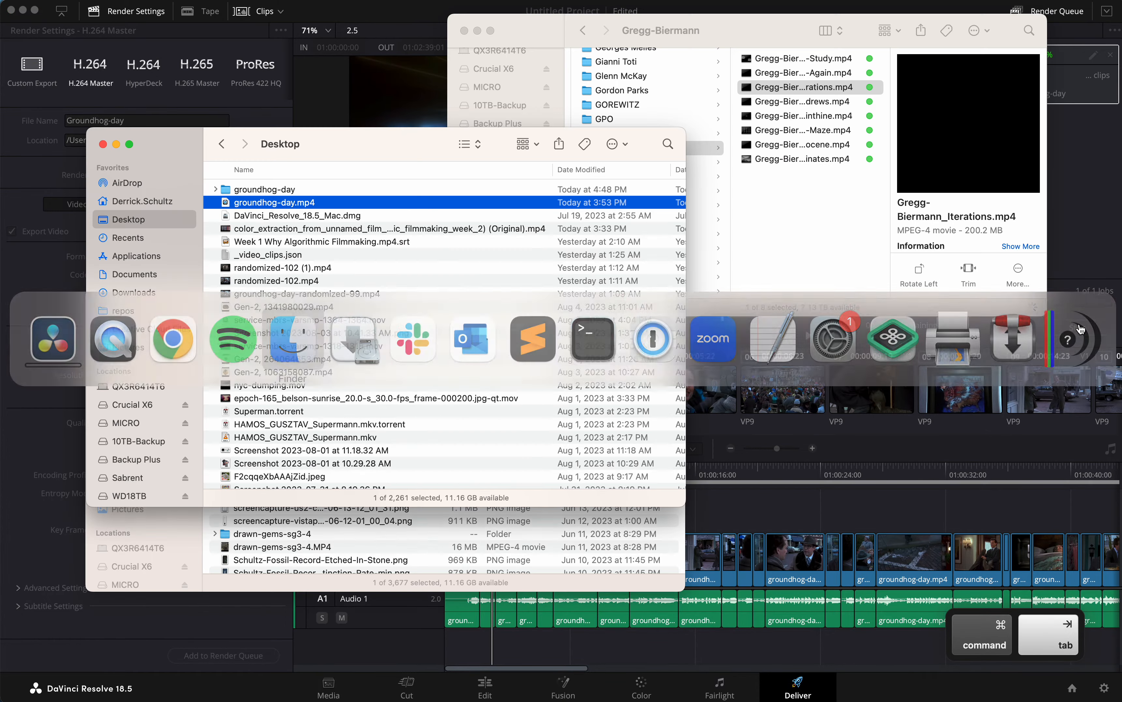
double_click(251, 189)
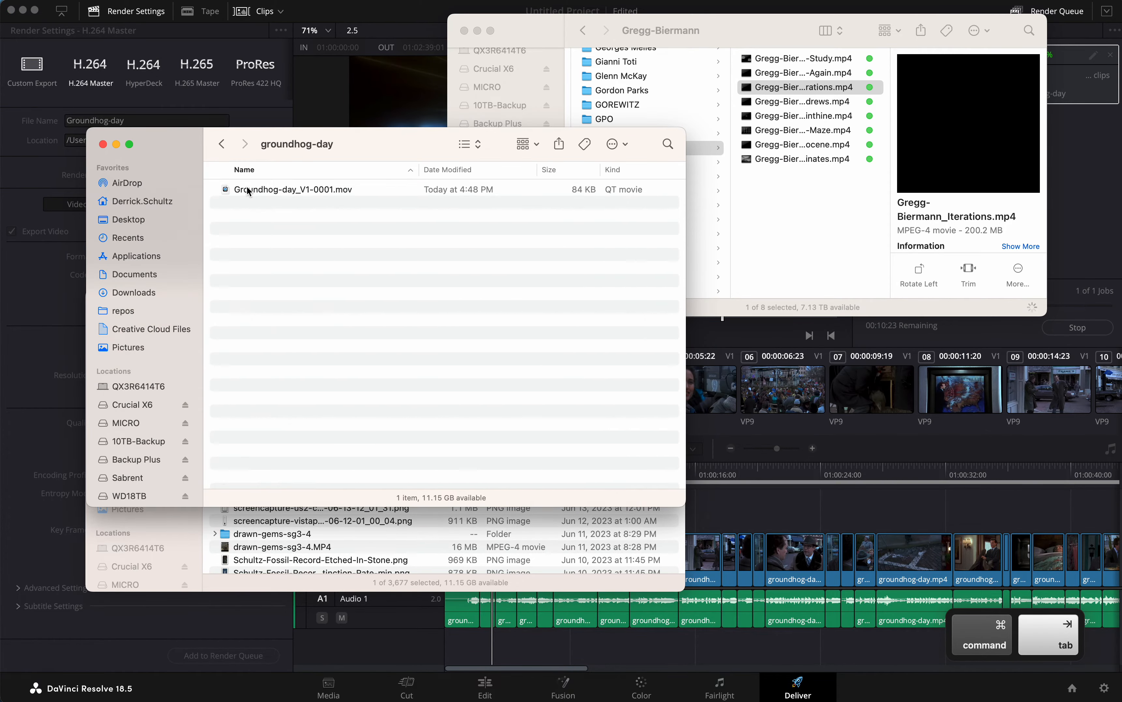
left_click(276, 194)
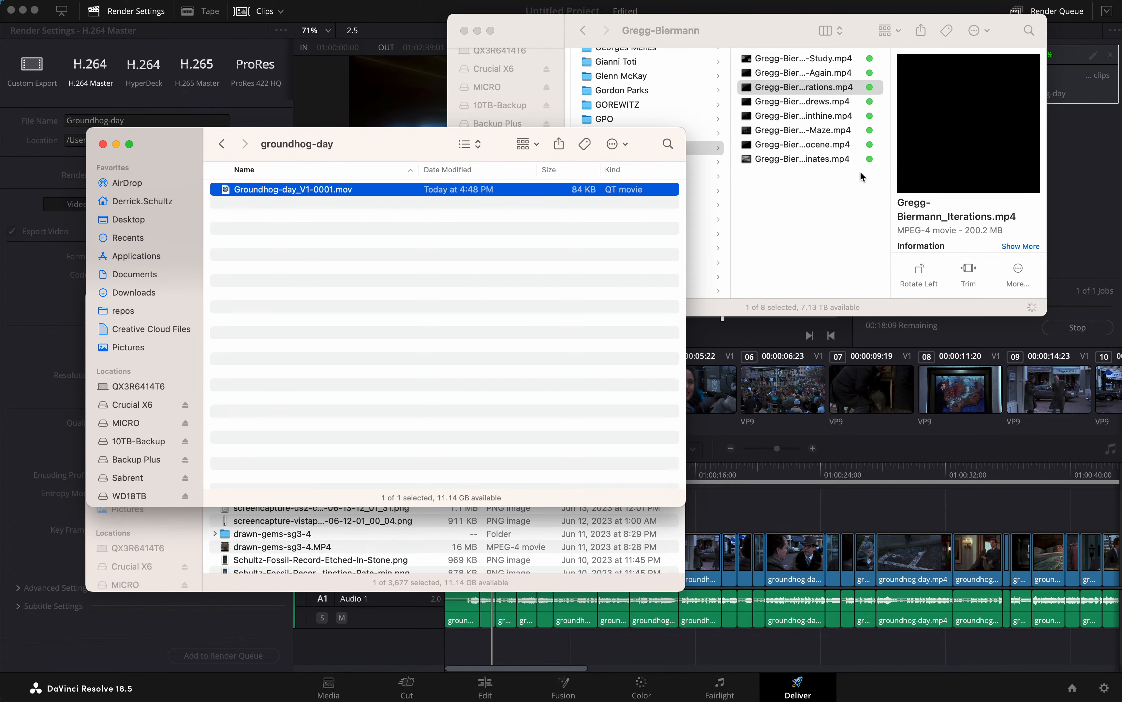
left_click(1086, 188)
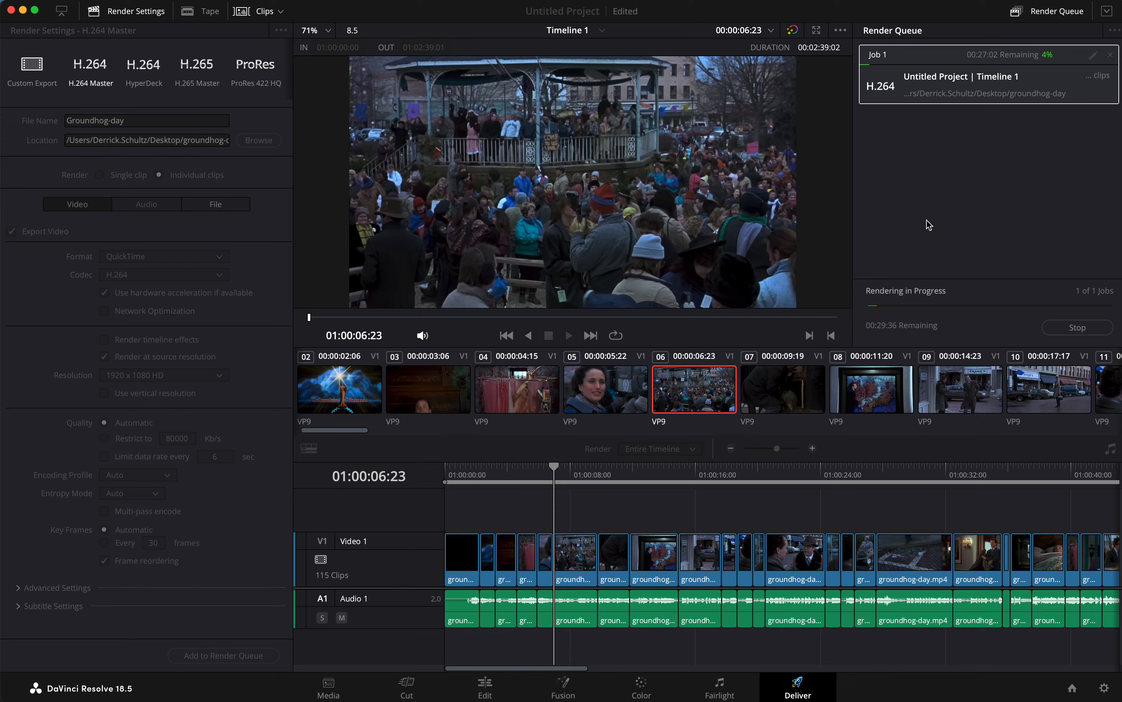
Step: Switch to Finder and preview the rendered clip Groundhog-day_V1-0001
key("super+Tab")
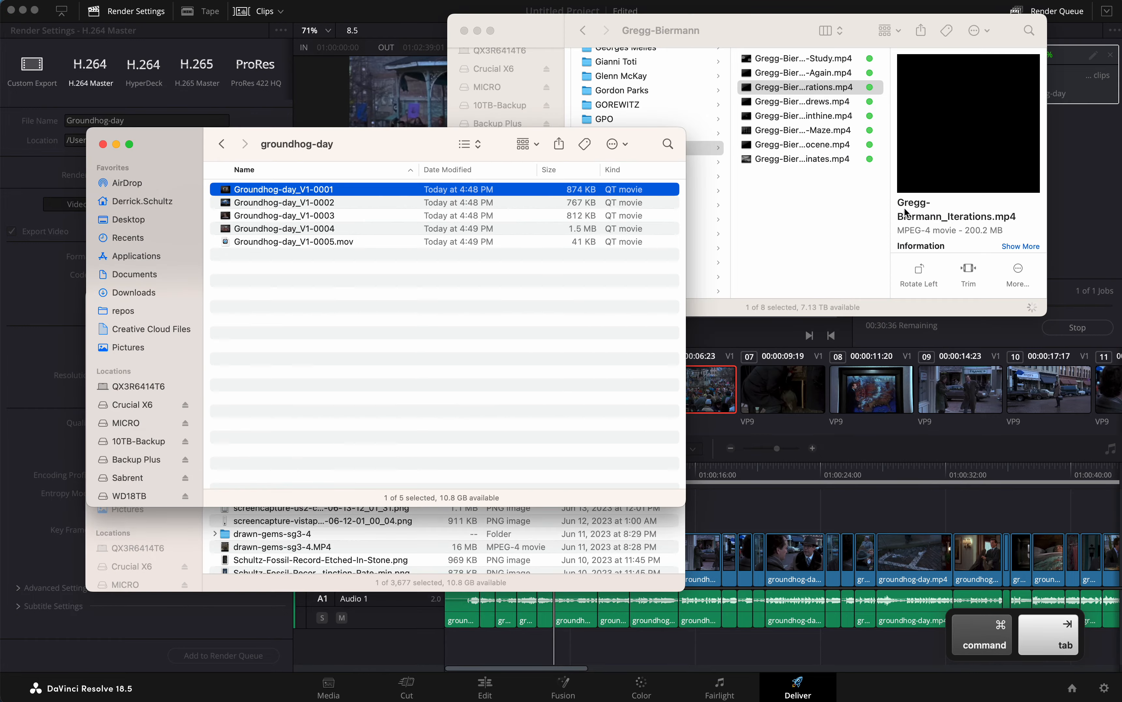
left_click(387, 201)
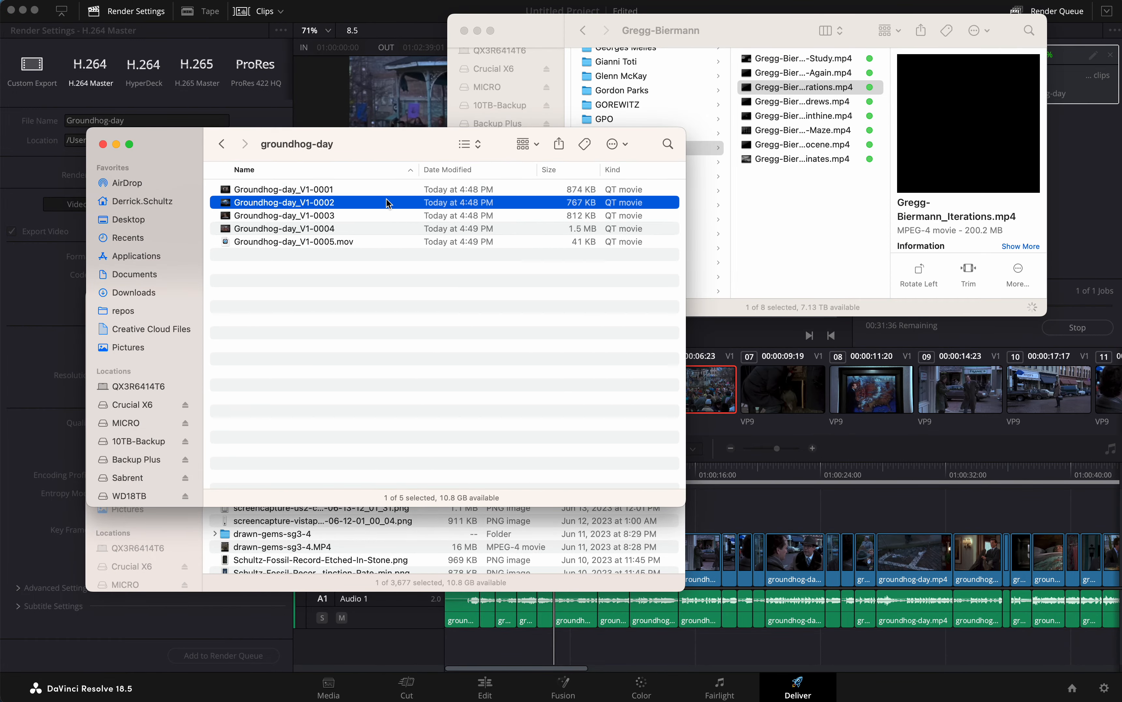
left_click(367, 211)
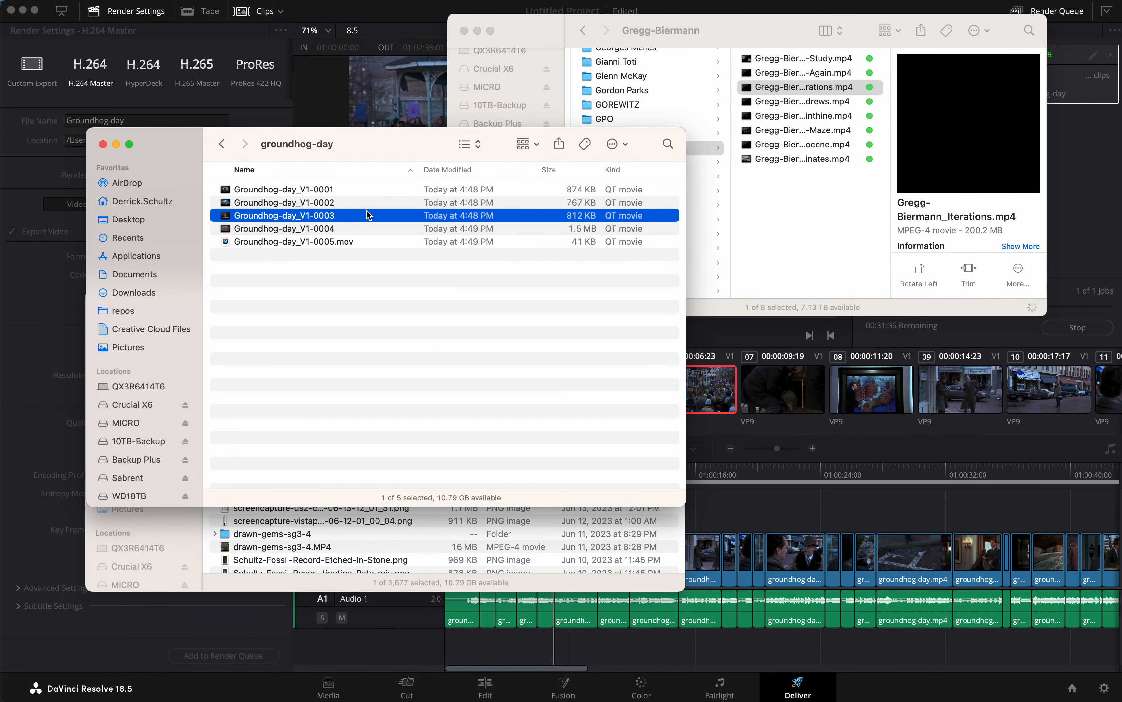
left_click(349, 189)
key("space")
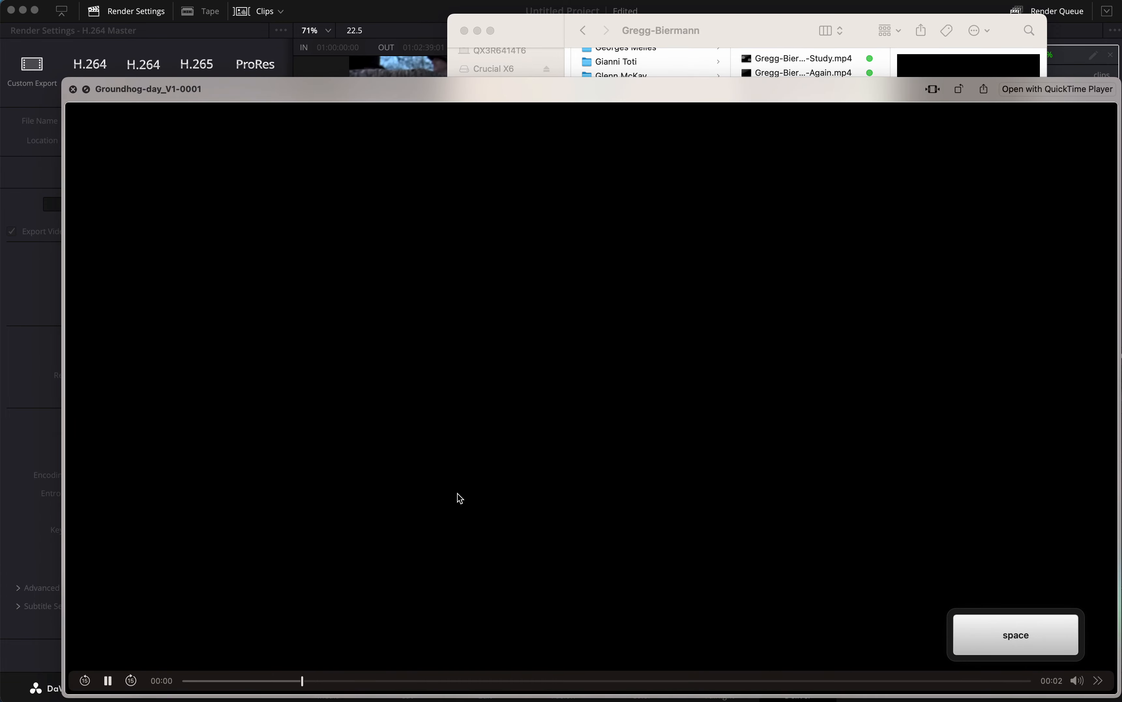
key("space")
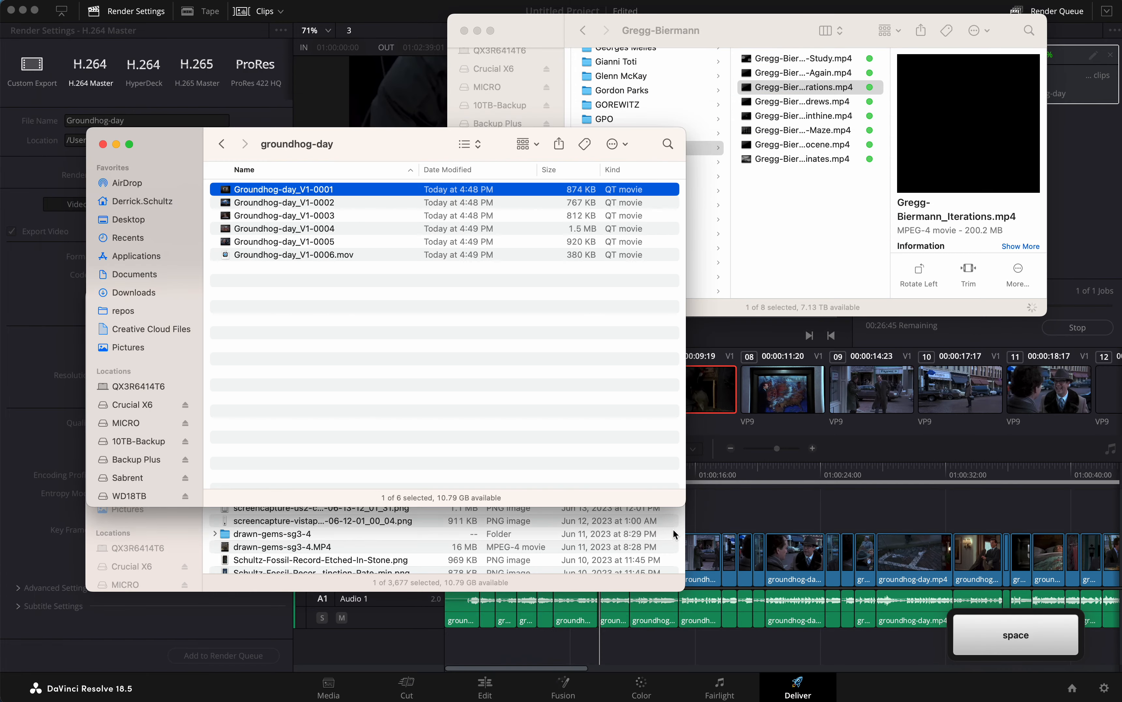
Step: Preview the rendered clips Groundhog-day_V1-0002 and Groundhog-day_V1-0003
key("Down")
key("space")
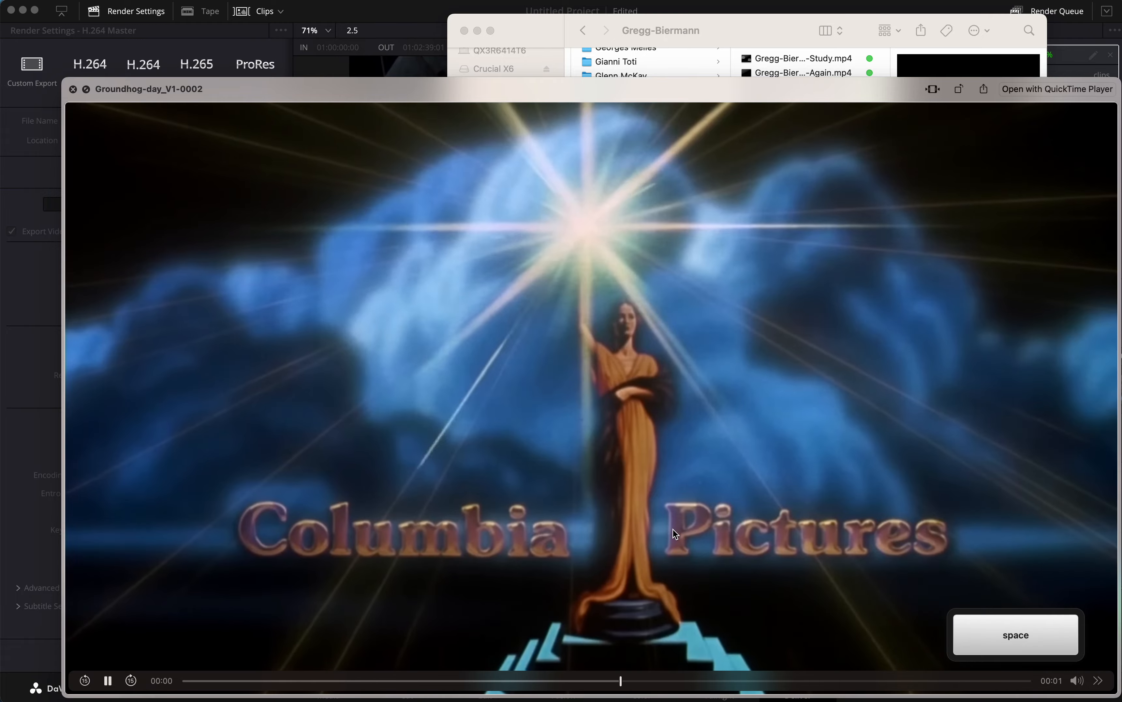
key("space")
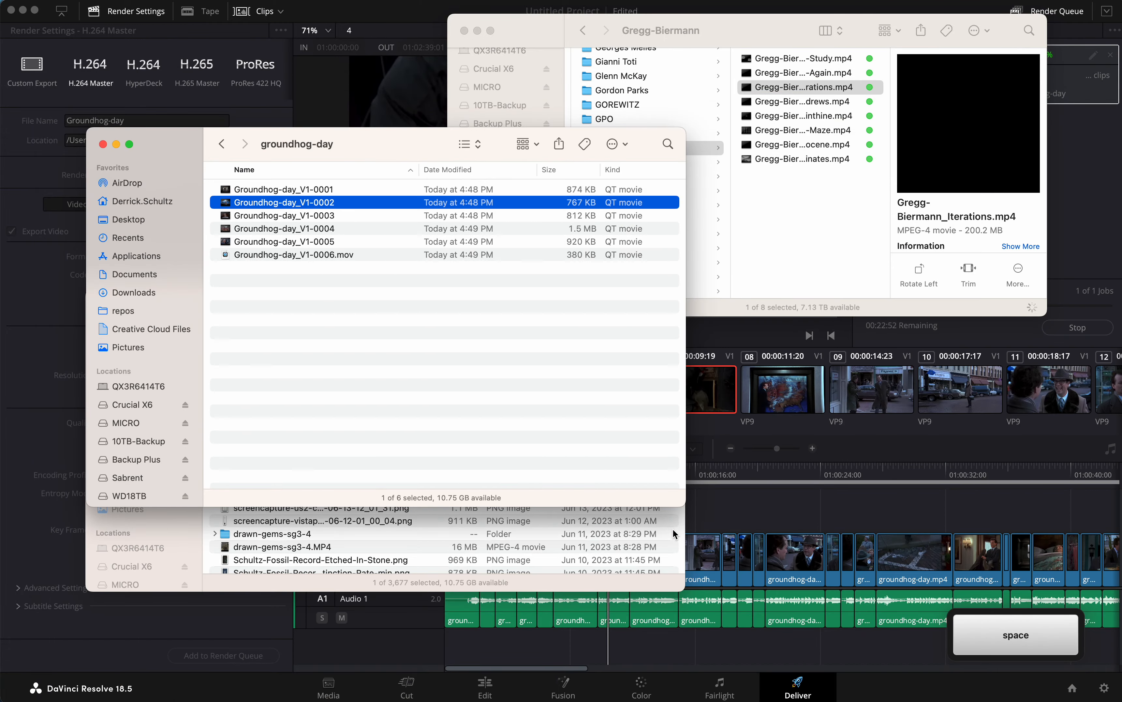
key("space")
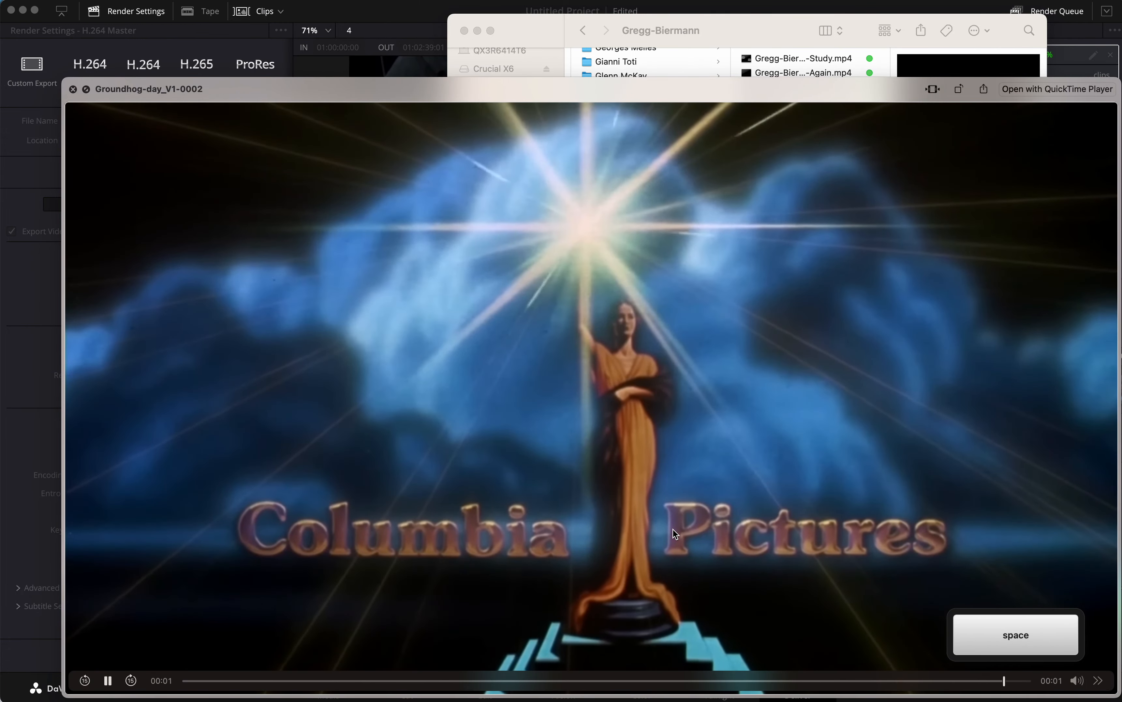
key("space")
key("Down")
key("space")
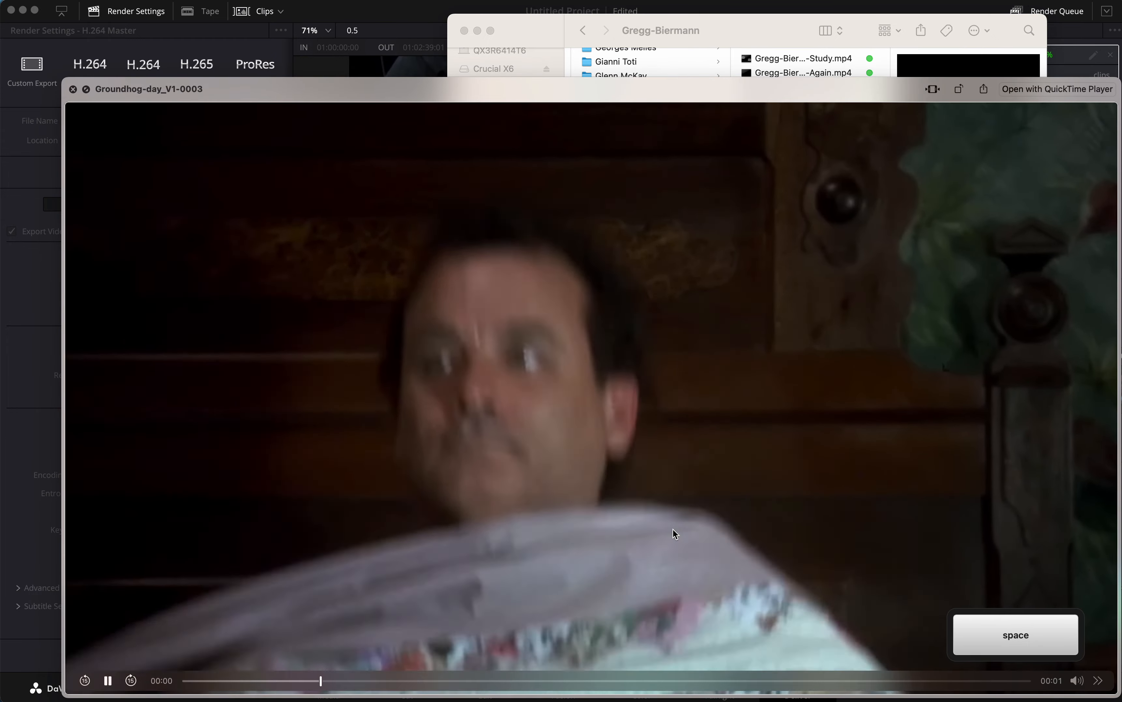
key("space")
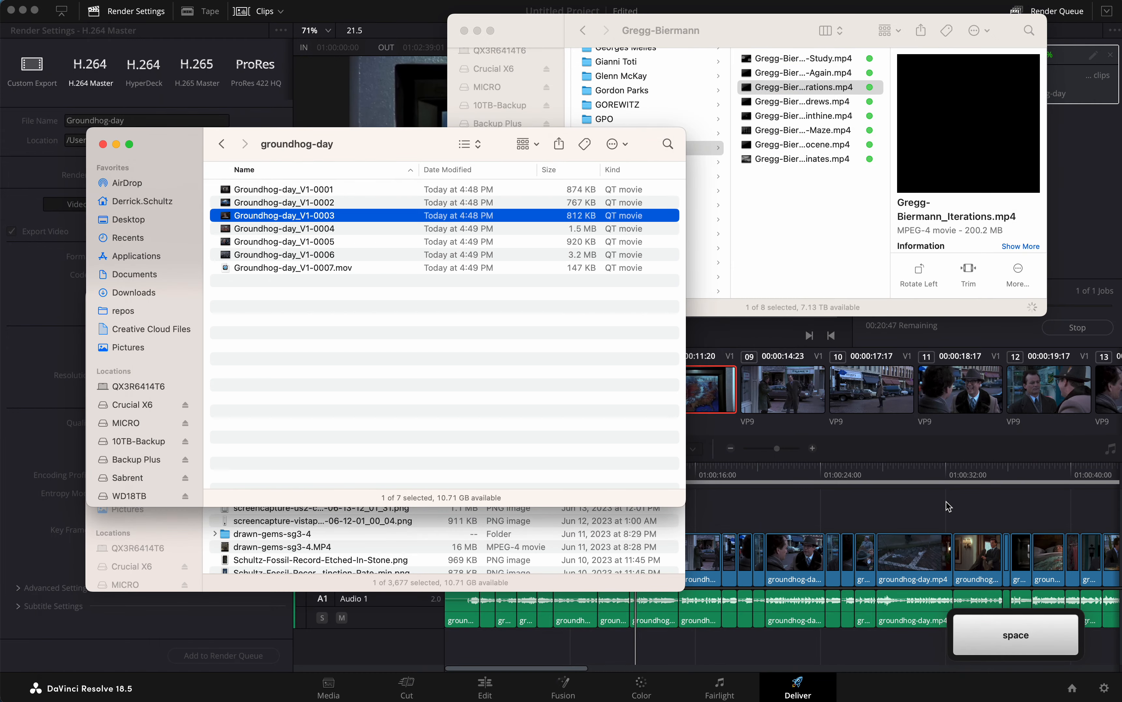
Step: Switch back to DaVinci Resolve and stop the running render job
left_click(948, 506)
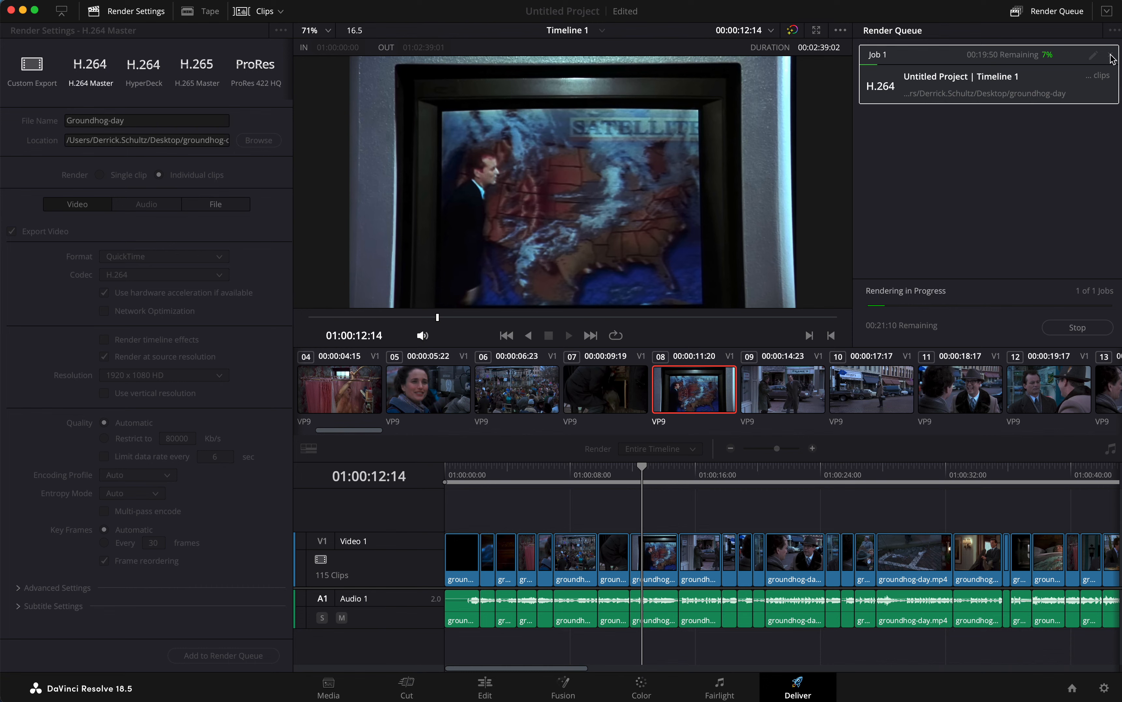
left_click(1076, 329)
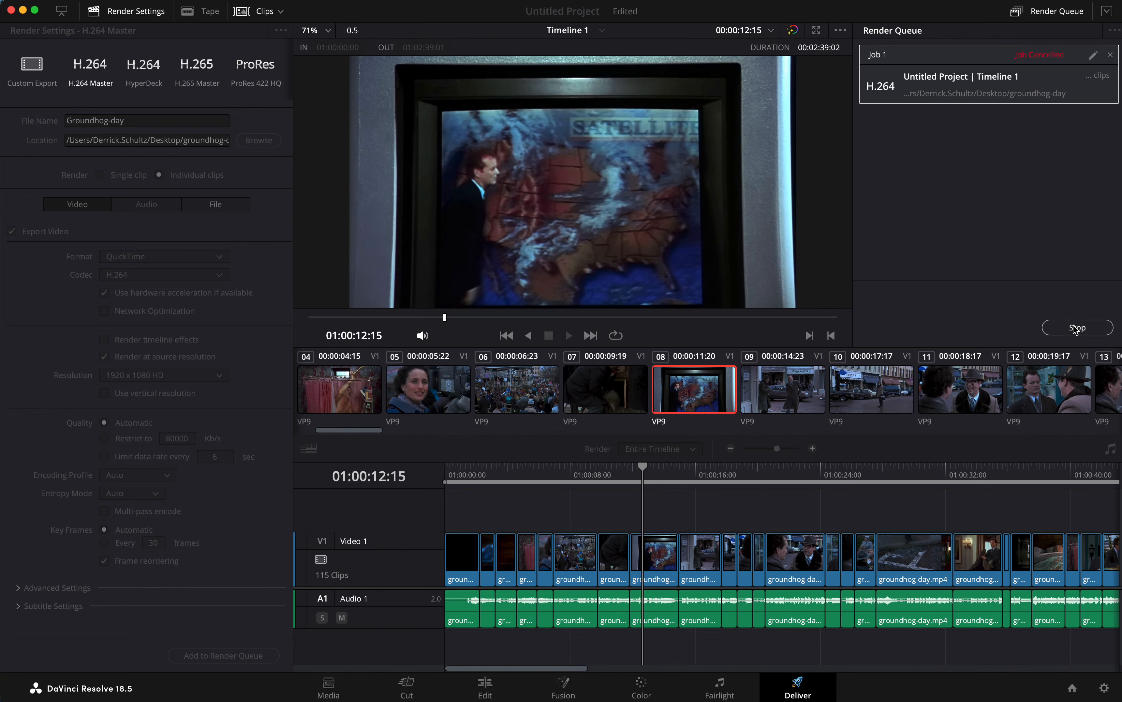